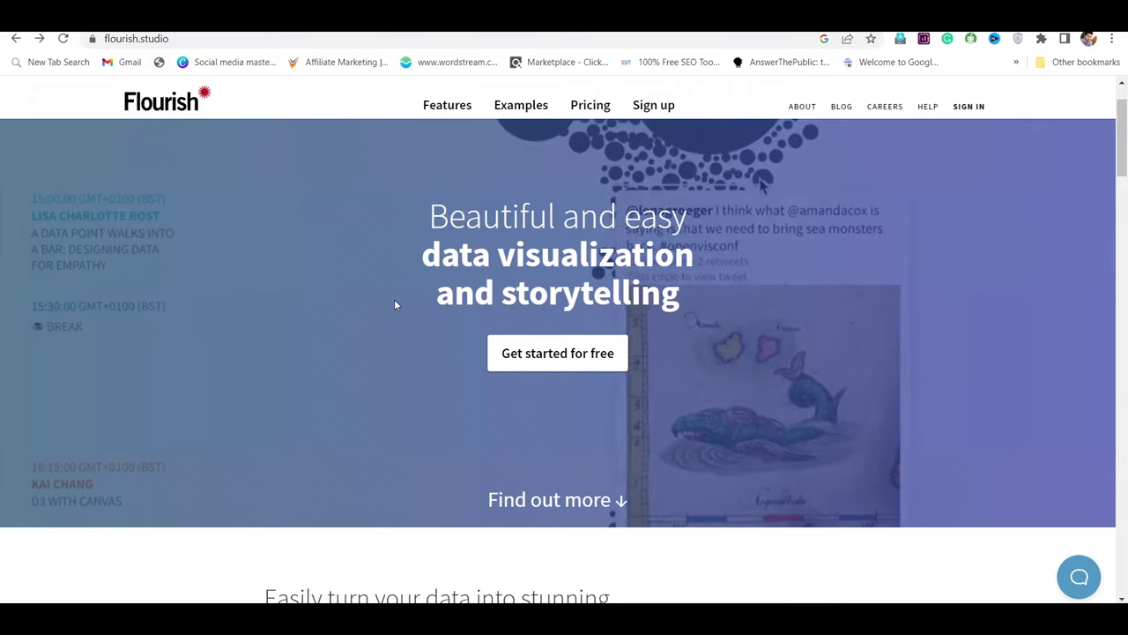
# - Start using Flourish for free from its home page and open the template gallery
pyautogui.scroll(-2, 395, 304)
pyautogui.scroll(1, 395, 304)
pyautogui.scroll(1, 410, 345)
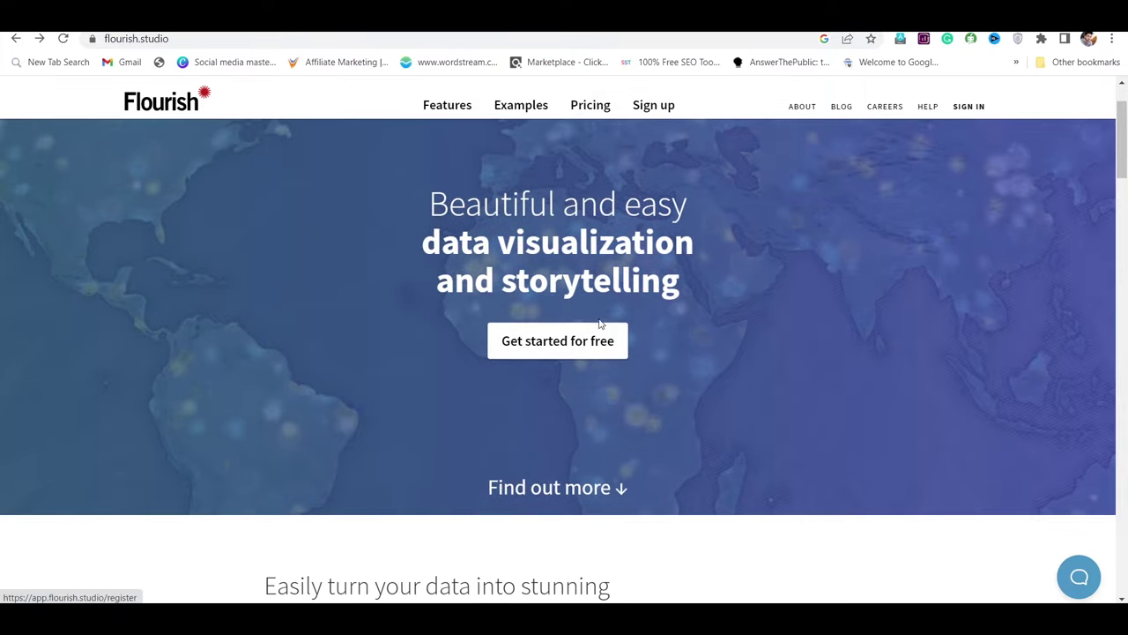
pyautogui.click(599, 326)
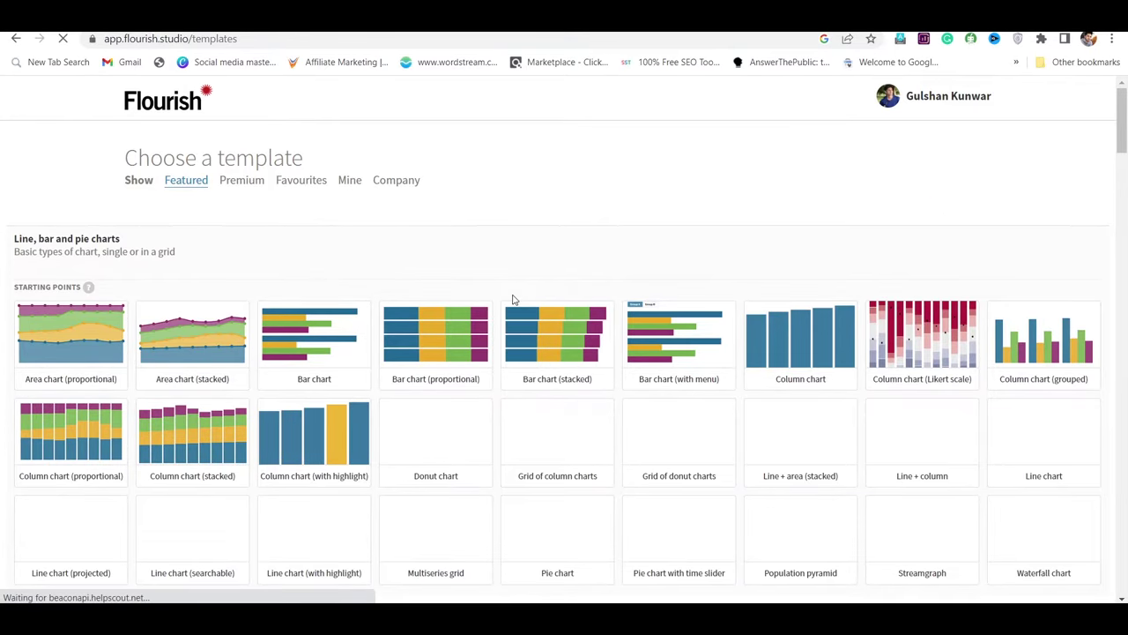
# - Create a new visualisation from the Bar chart race starting point in the template gallery
pyautogui.scroll(-20, 625, 358)
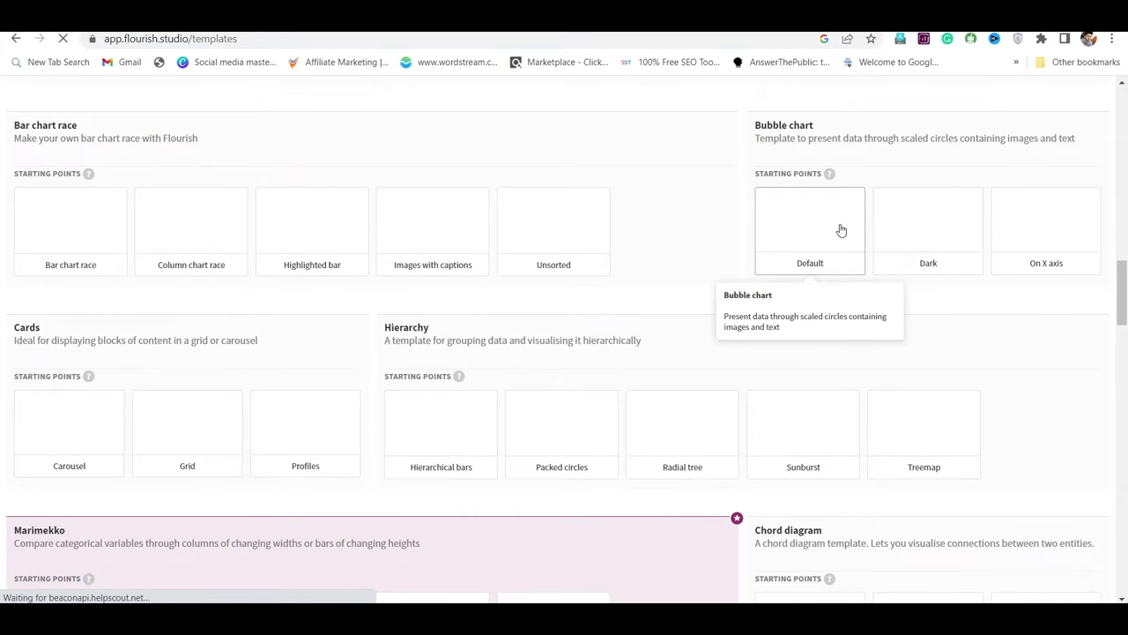
pyautogui.scroll(-1, 838, 229)
pyautogui.scroll(-1, 840, 229)
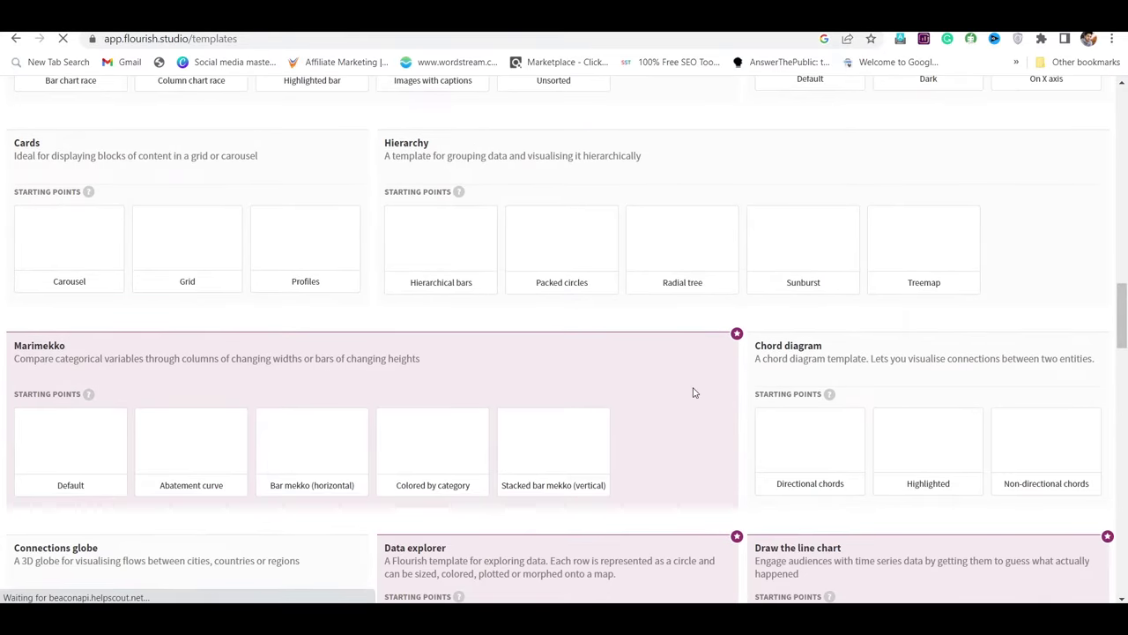
pyautogui.scroll(3, 38, 199)
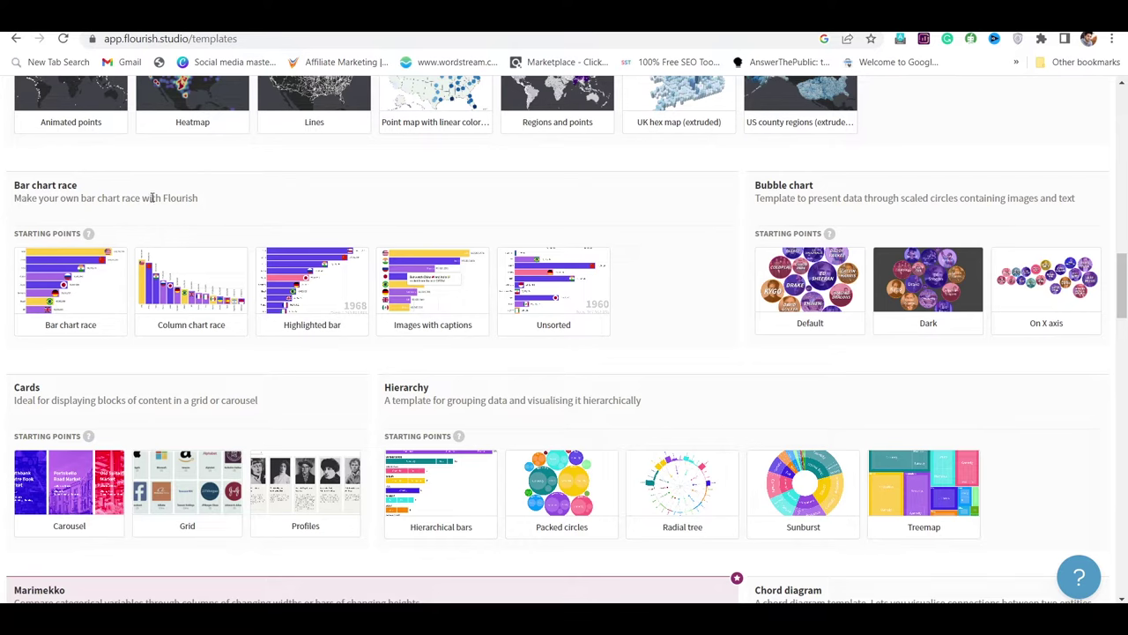
pyautogui.click(48, 288)
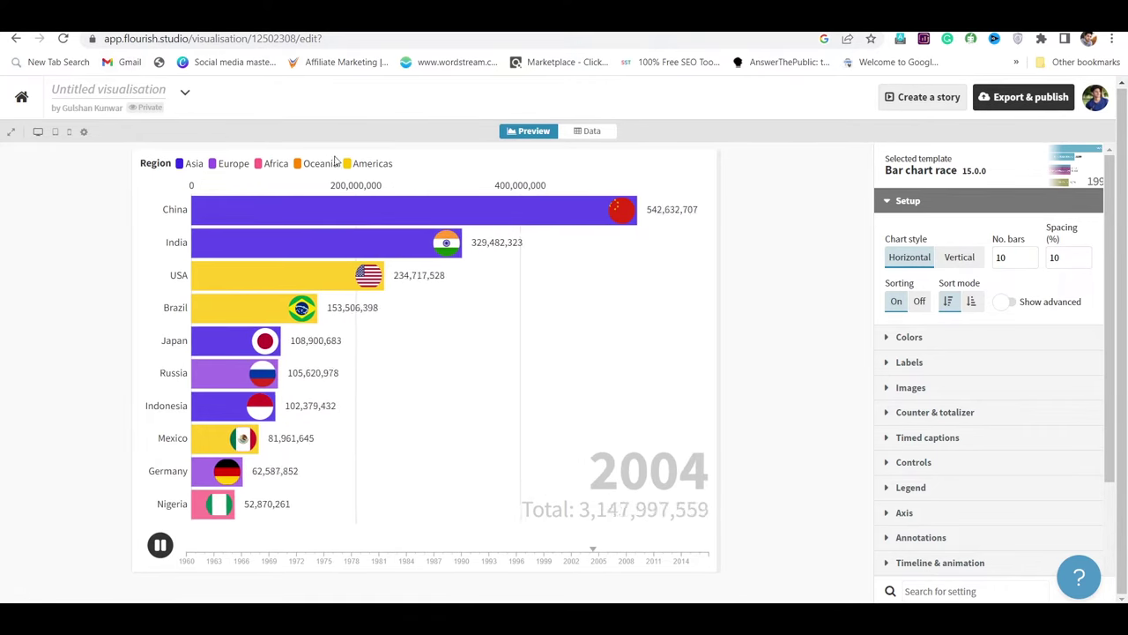
# - Open the bar chart race's data sheet and examine how its country, region, image and year columns are laid out
pyautogui.click(591, 130)
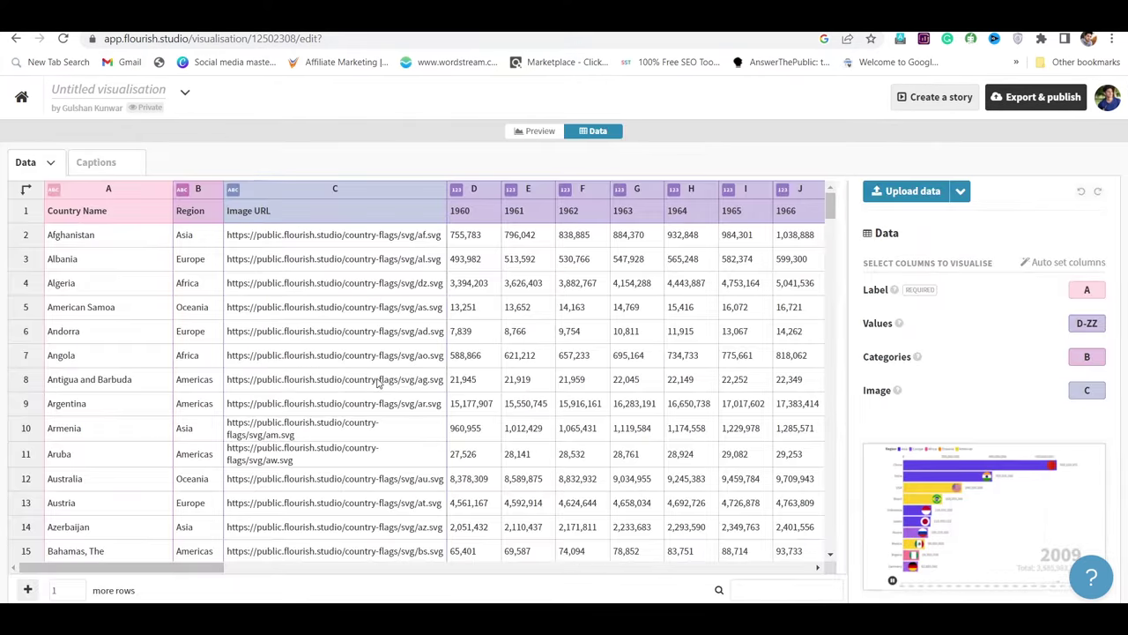
pyautogui.scroll(-5, 378, 381)
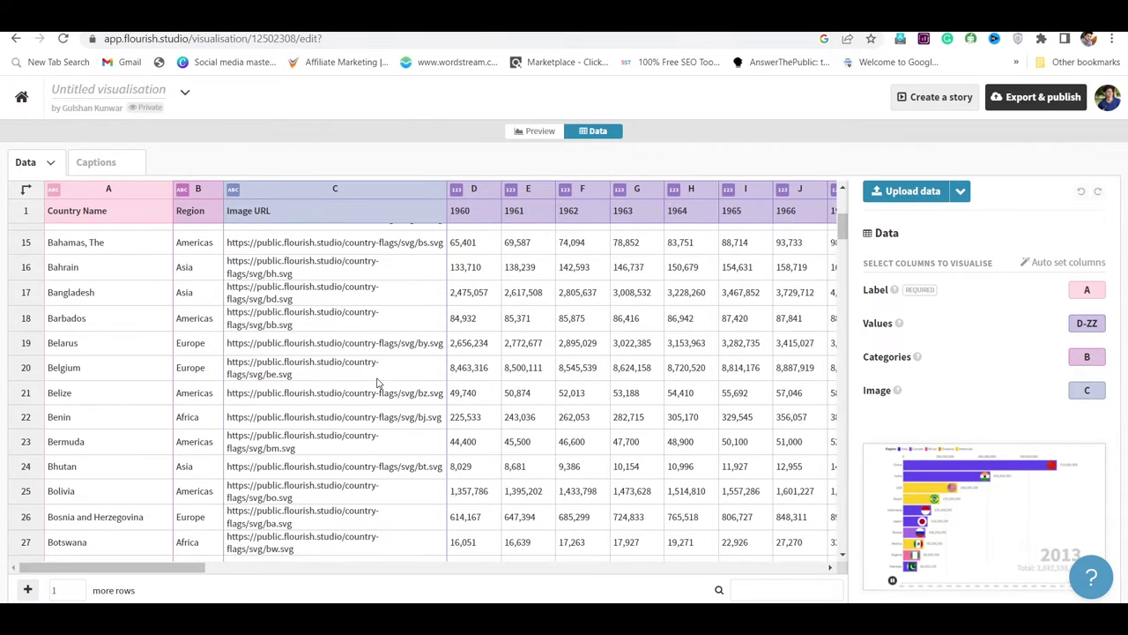
pyautogui.scroll(-20, 377, 381)
pyautogui.hscroll(3, 324, 451)
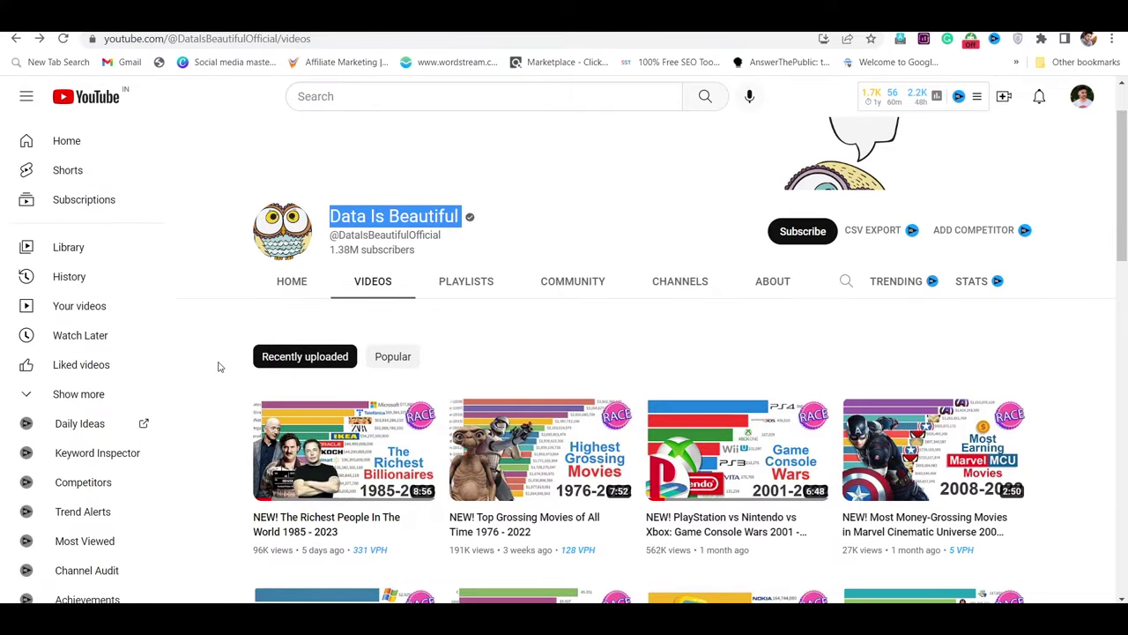
# - Switch to the Data Is Beautiful channel on YouTube and browse its recent videos for chart race topics
pyautogui.scroll(-4, 623, 322)
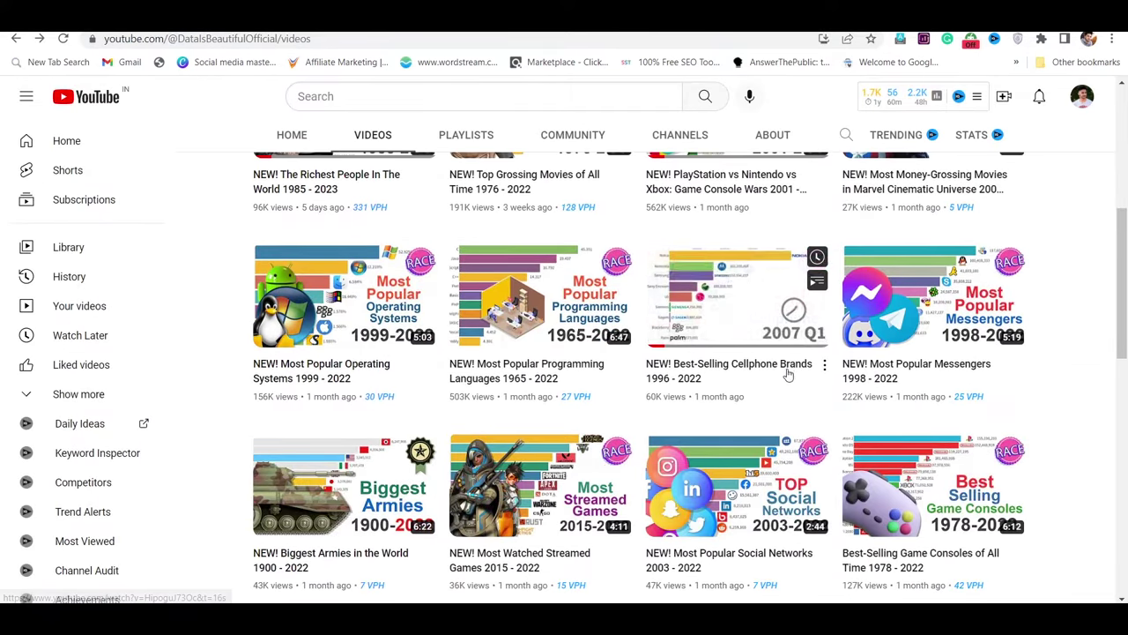
pyautogui.scroll(-1, 731, 401)
pyautogui.scroll(1, 732, 401)
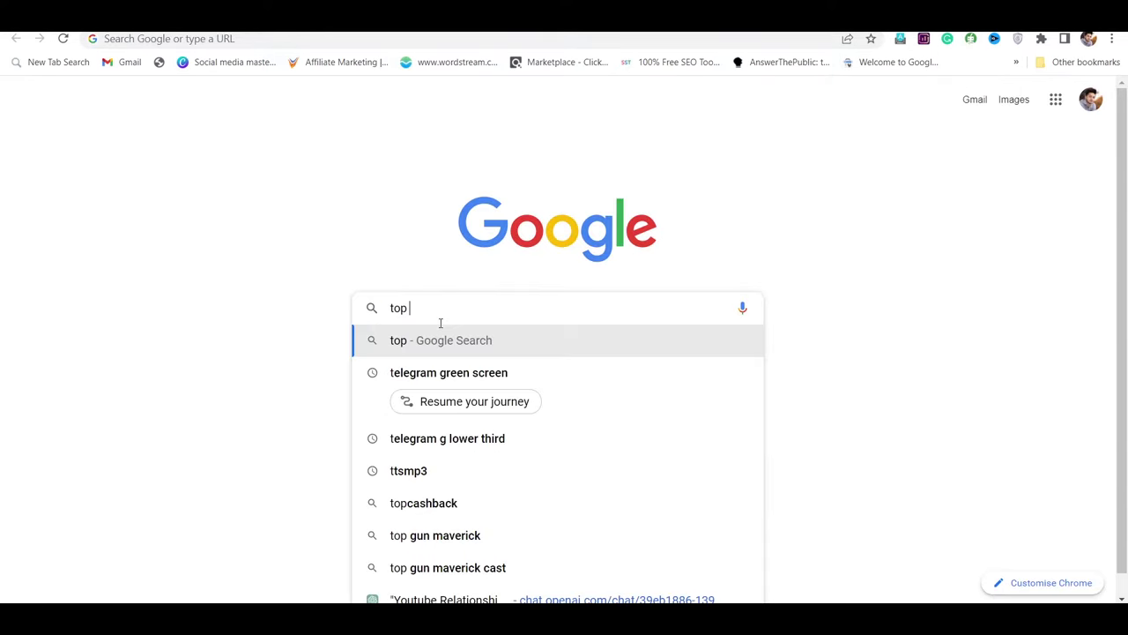
# - Search Google for "top 10 social media apps" and look through the results for ranking data
pyautogui.write('10 social media')
pyautogui.press('Down')
pyautogui.press('Return')
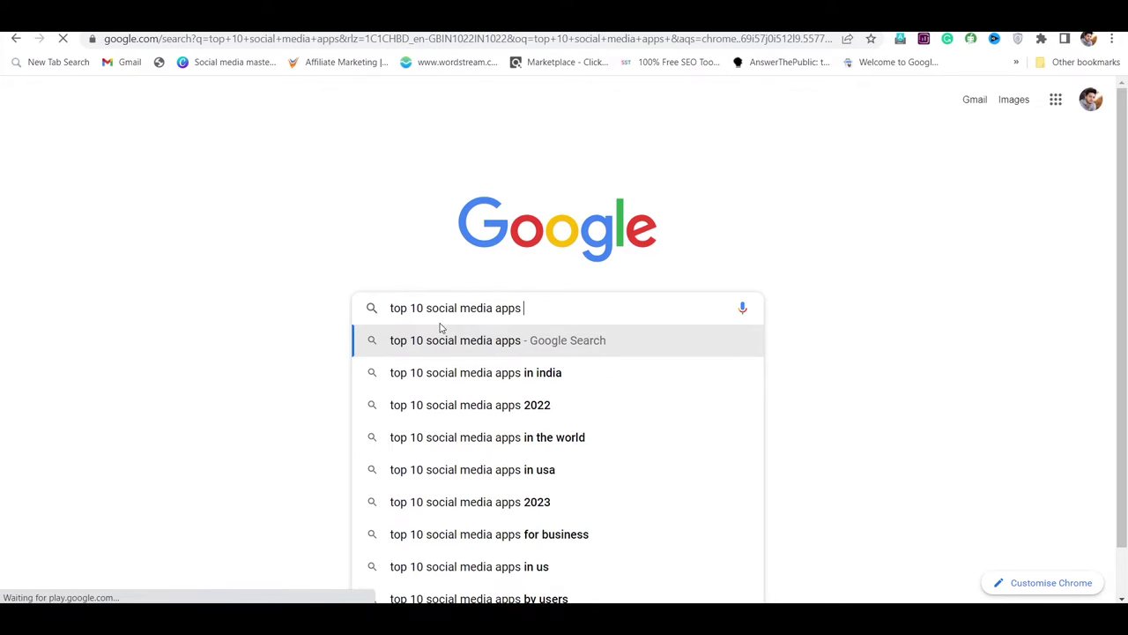
pyautogui.scroll(-5, 385, 324)
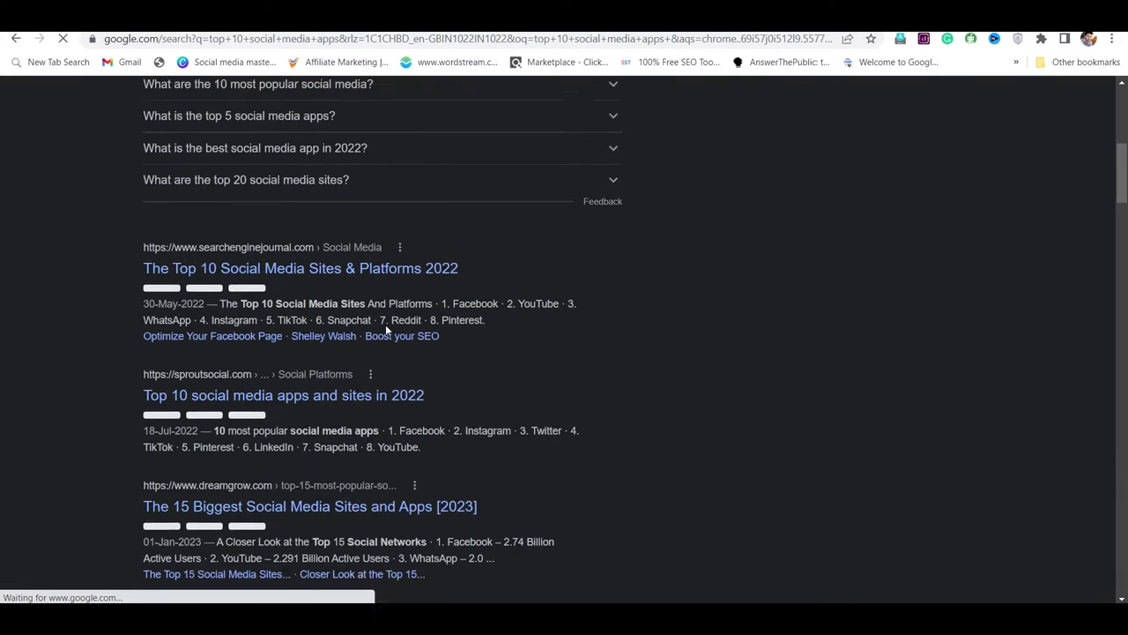
pyautogui.scroll(10, 776, 273)
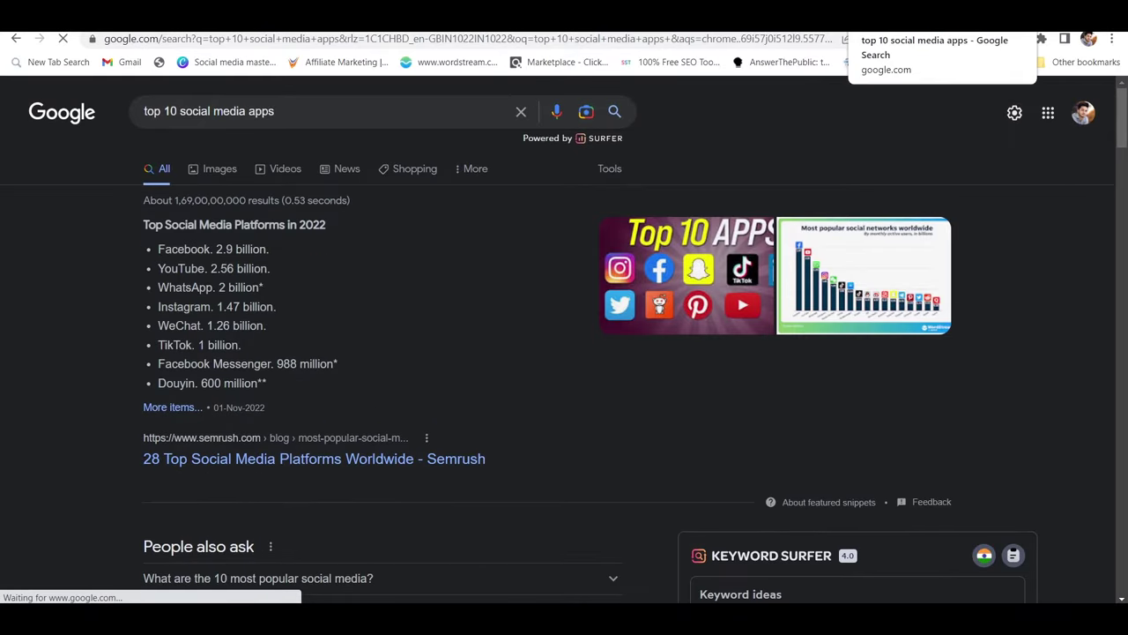
# - Switch to the other data-ranking YouTube channel and browse its recently uploaded videos for topic ideas
pyautogui.click(877, 17)
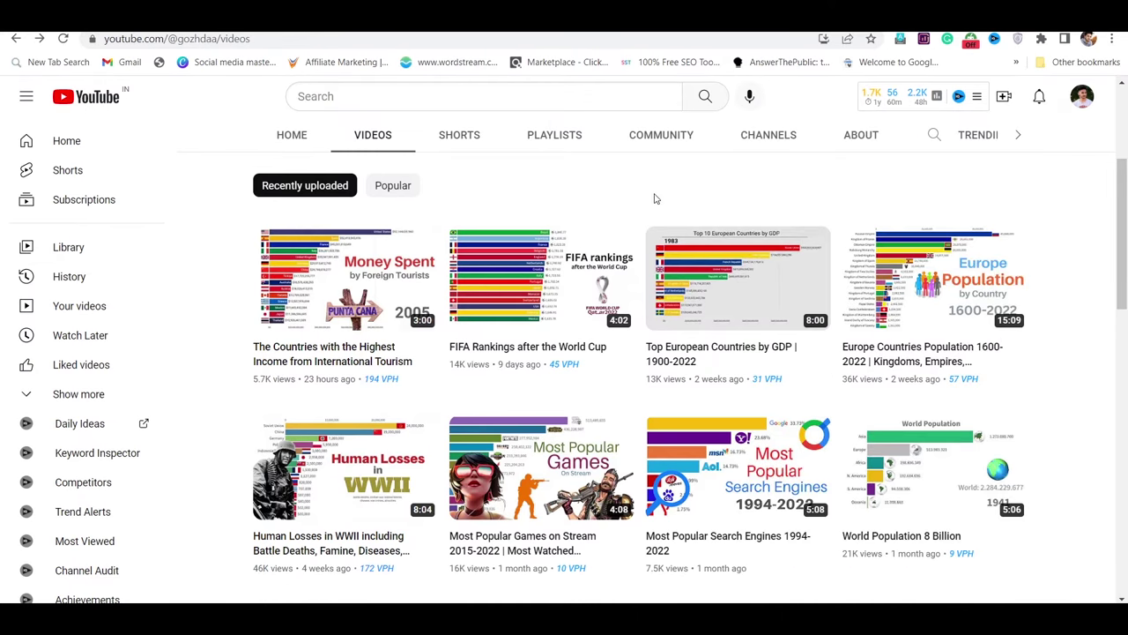
pyautogui.scroll(-1, 655, 198)
pyautogui.scroll(2, 741, 196)
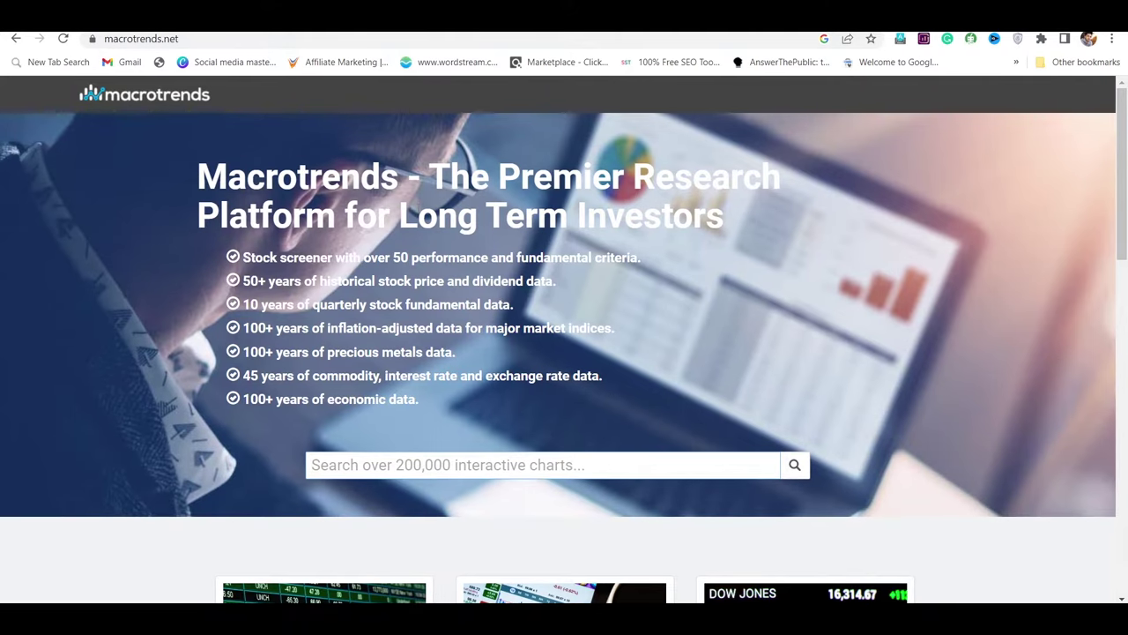
# - Browse the data categories on the Macrotrends home page and open the country topic overview
pyautogui.scroll(-6, 457, 282)
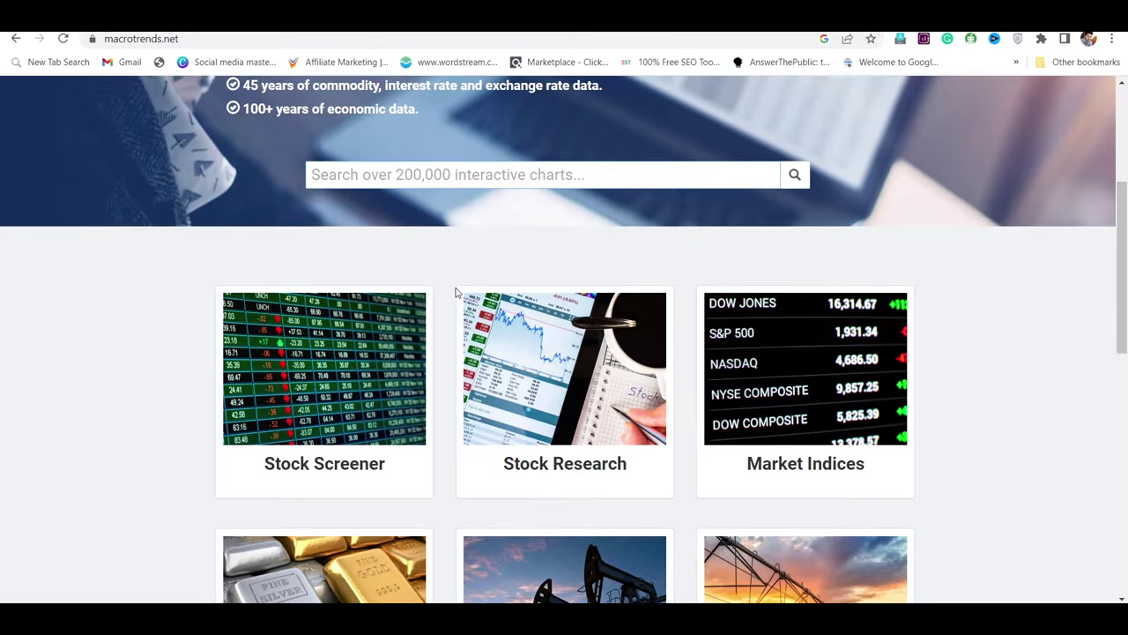
pyautogui.scroll(2, 562, 327)
pyautogui.scroll(-1, 561, 327)
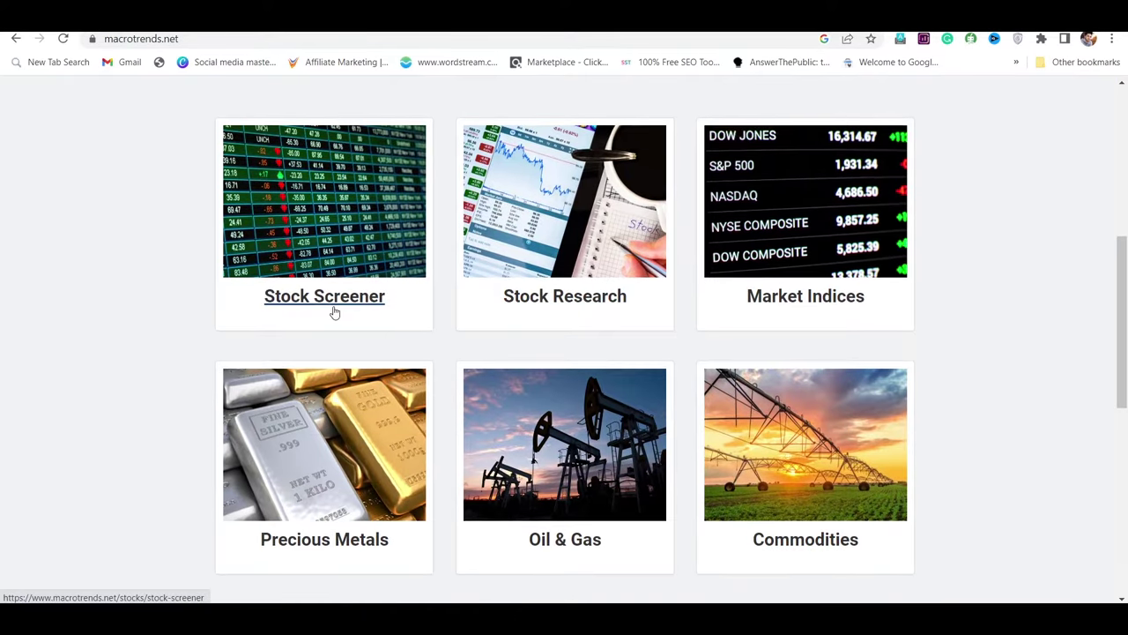
pyautogui.scroll(-2, 555, 331)
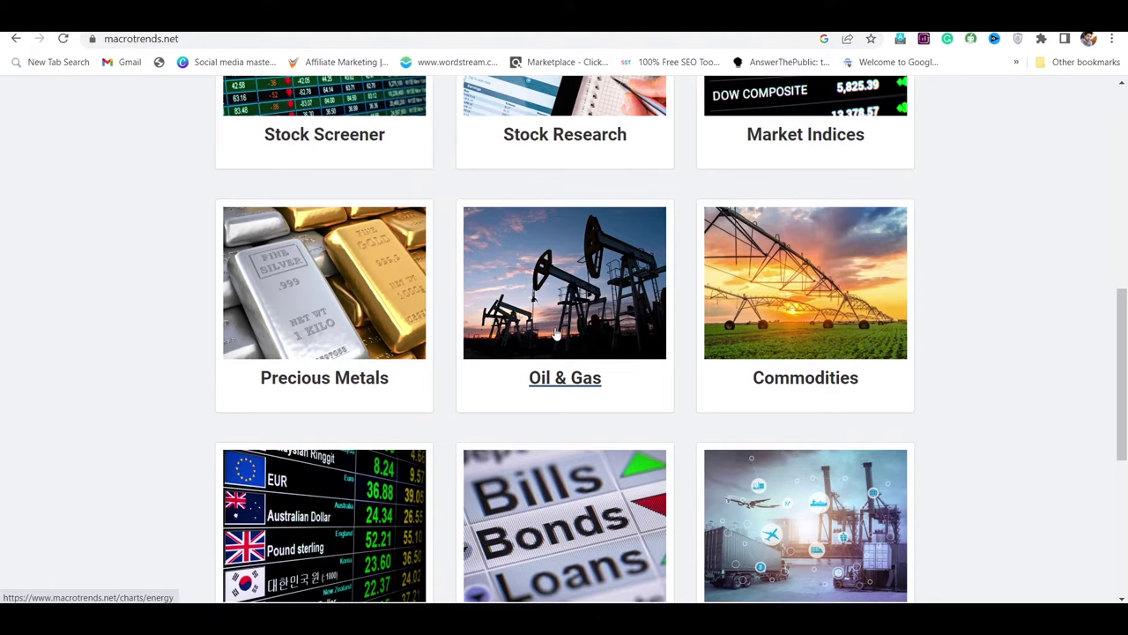
pyautogui.scroll(-5, 554, 327)
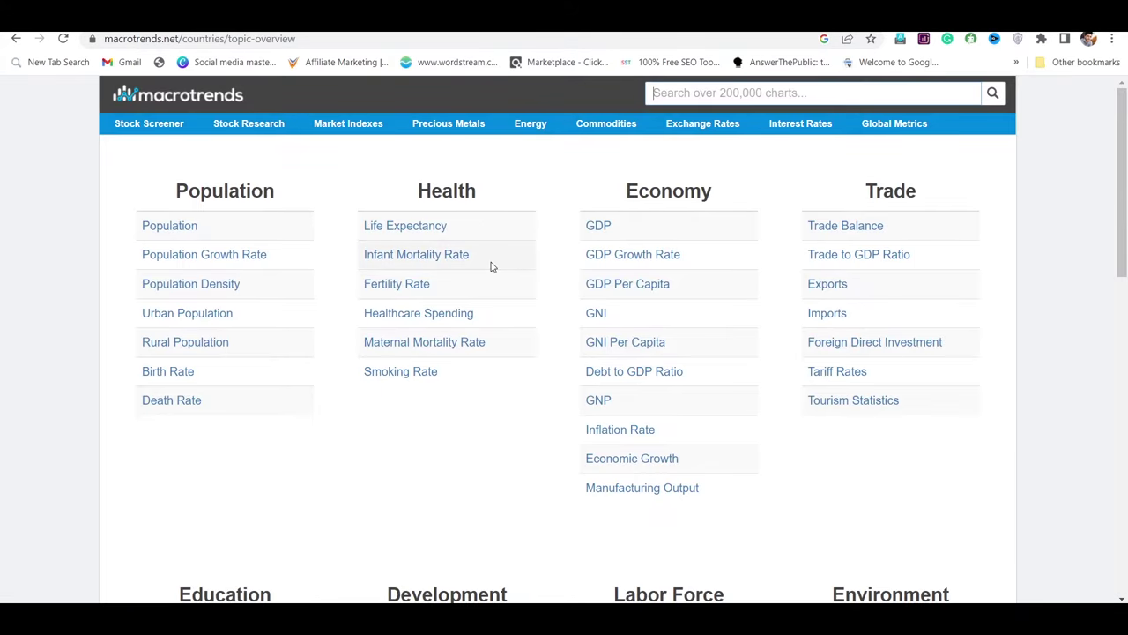
# - Look through the country topics, from Health and Economy to Crime and Immigration, and open the Population ranking
pyautogui.scroll(-10, 492, 266)
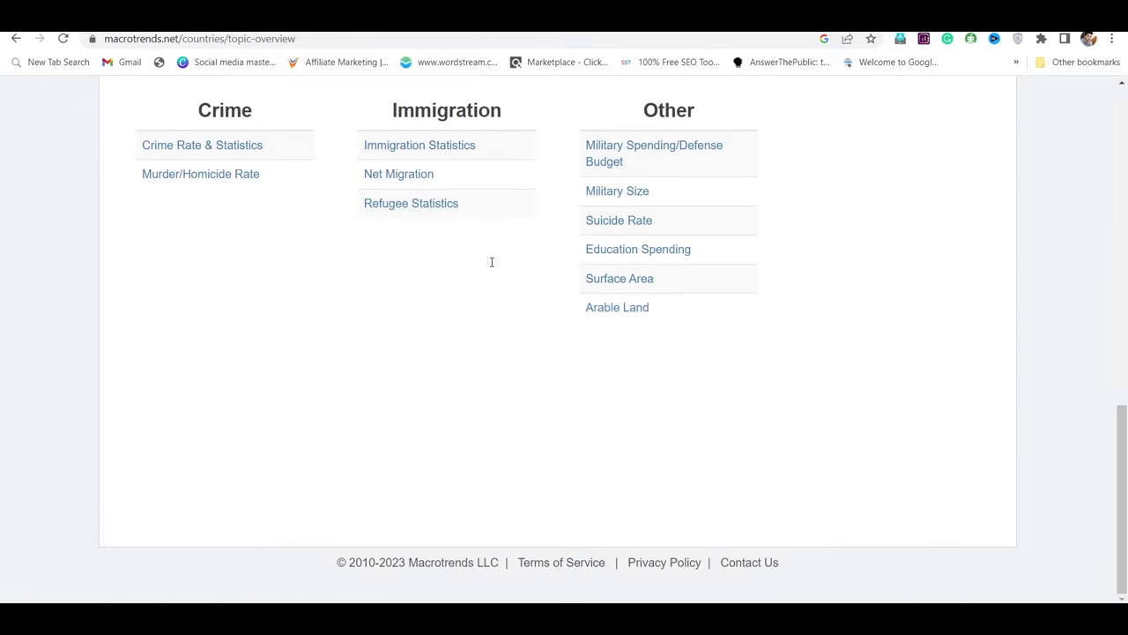
pyautogui.scroll(9, 492, 267)
pyautogui.scroll(1, 492, 266)
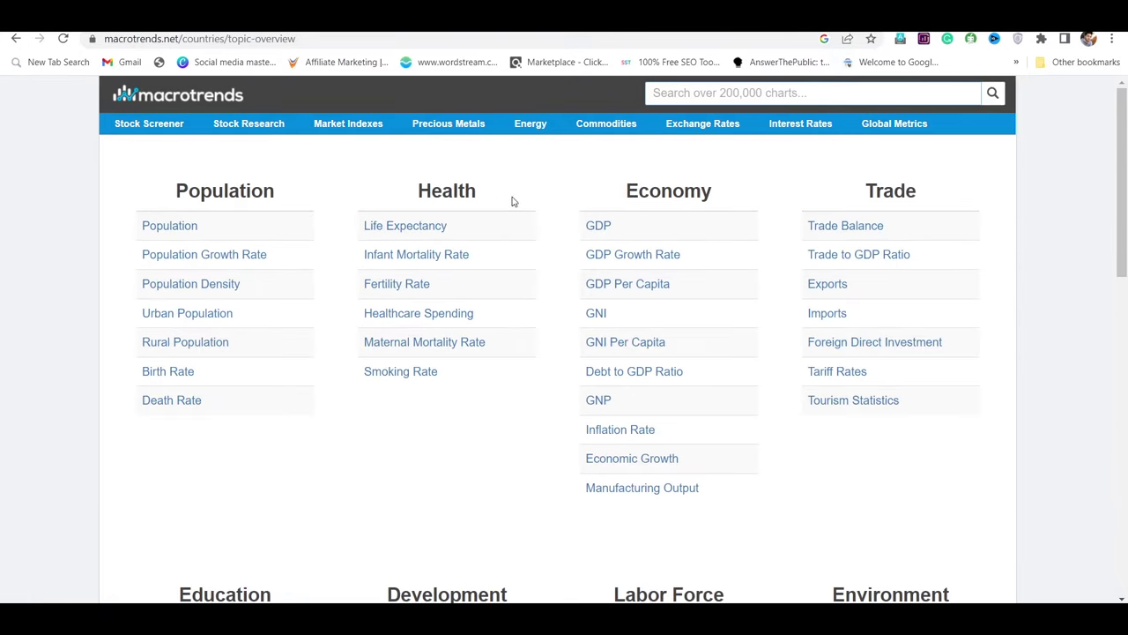
pyautogui.scroll(-4, 693, 185)
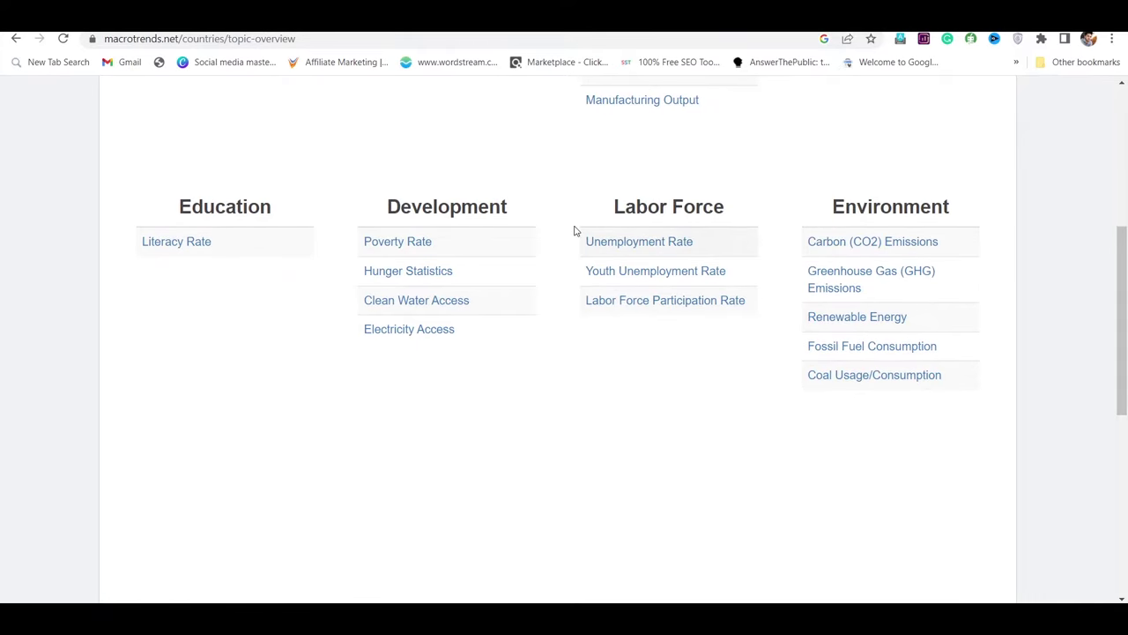
pyautogui.scroll(4, 173, 231)
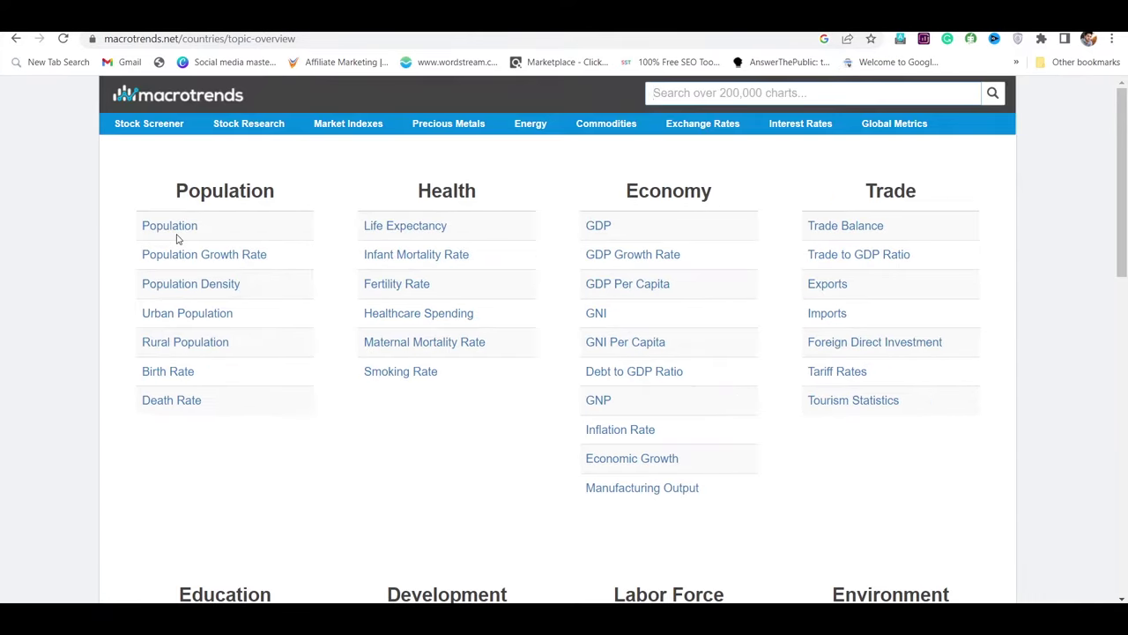
pyautogui.scroll(-1, 212, 238)
pyautogui.scroll(1, 211, 238)
pyautogui.click(181, 231)
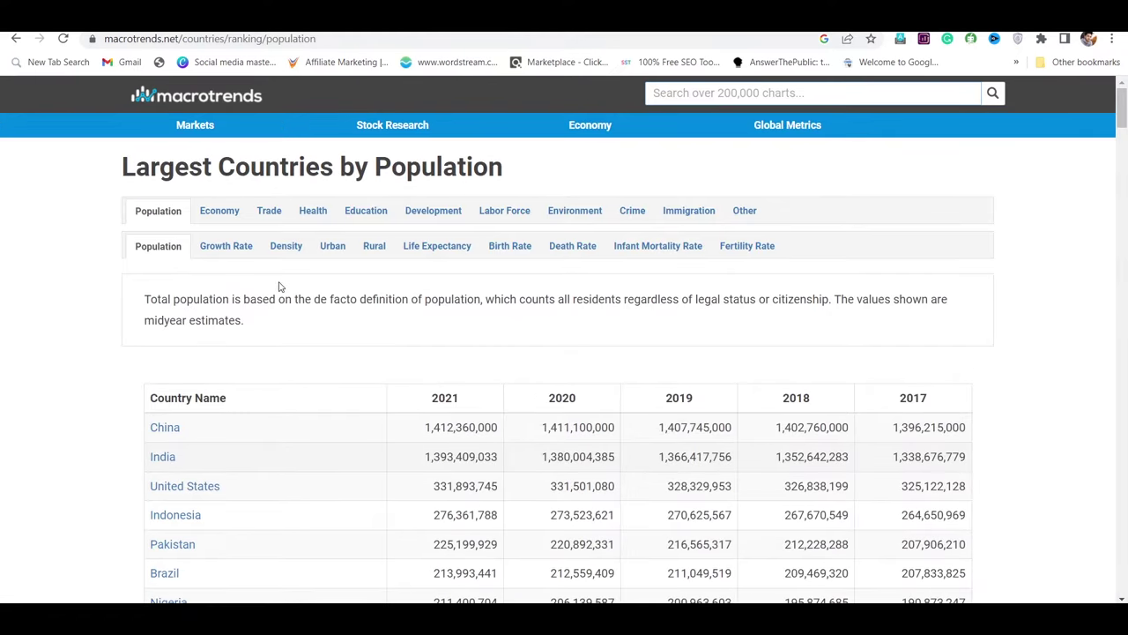
# - Review the Largest Countries by Population table at a larger page zoom and open China's population page
pyautogui.scroll(-2, 468, 439)
pyautogui.scroll(2, 468, 439)
pyautogui.scroll(-2, 468, 439)
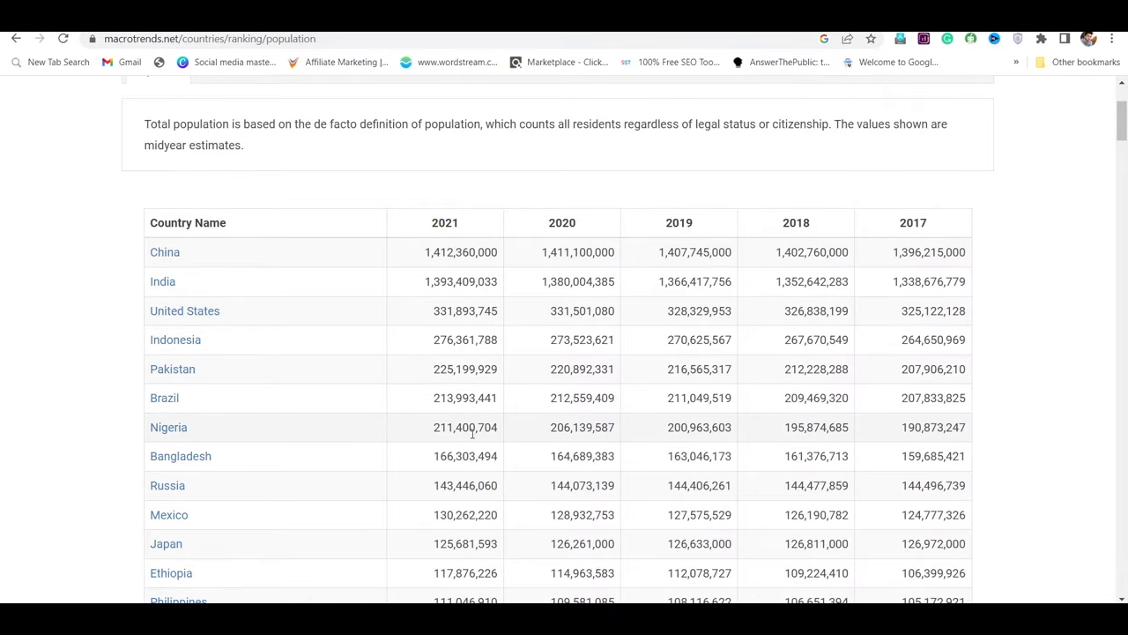
pyautogui.scroll(2, 274, 360)
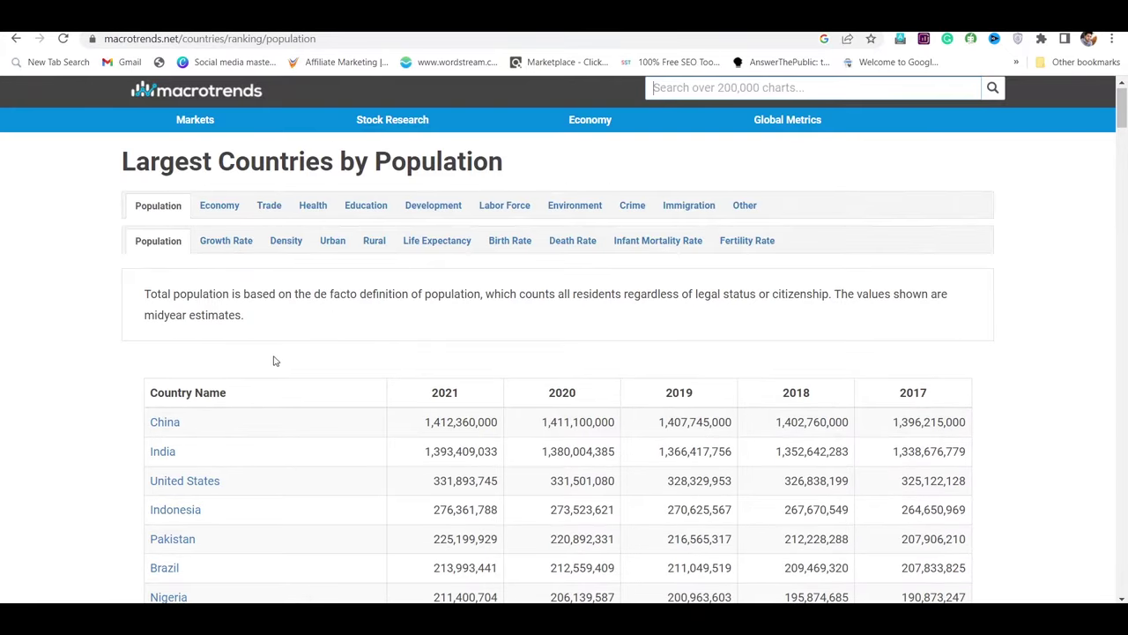
pyautogui.scroll(-2, 246, 383)
pyautogui.hotkey('ctrl', '+')
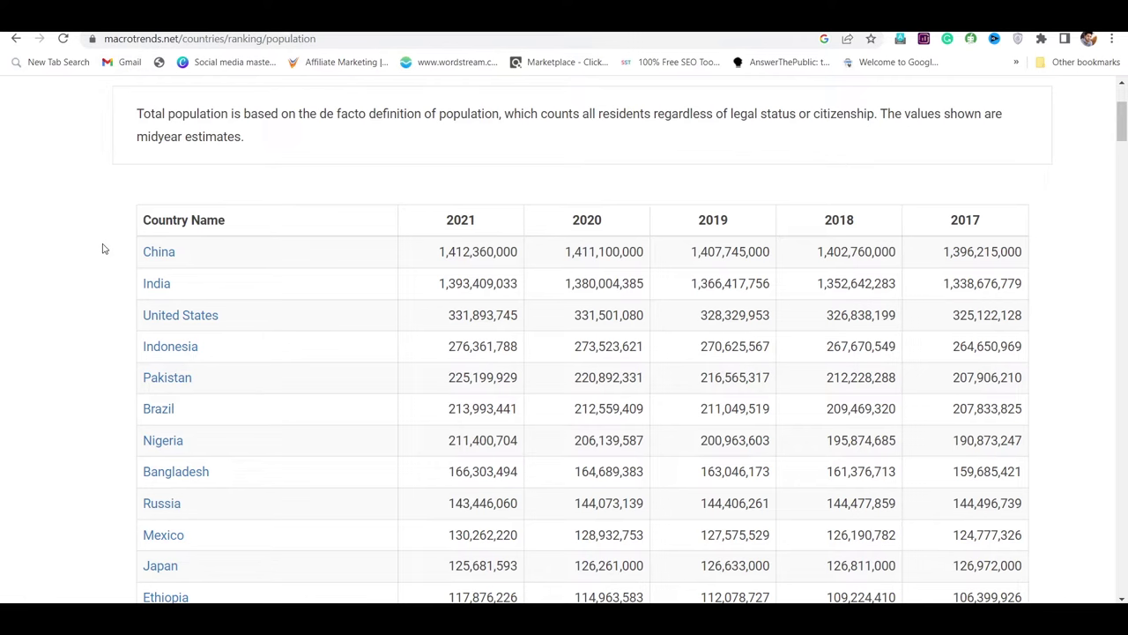
pyautogui.click(159, 253)
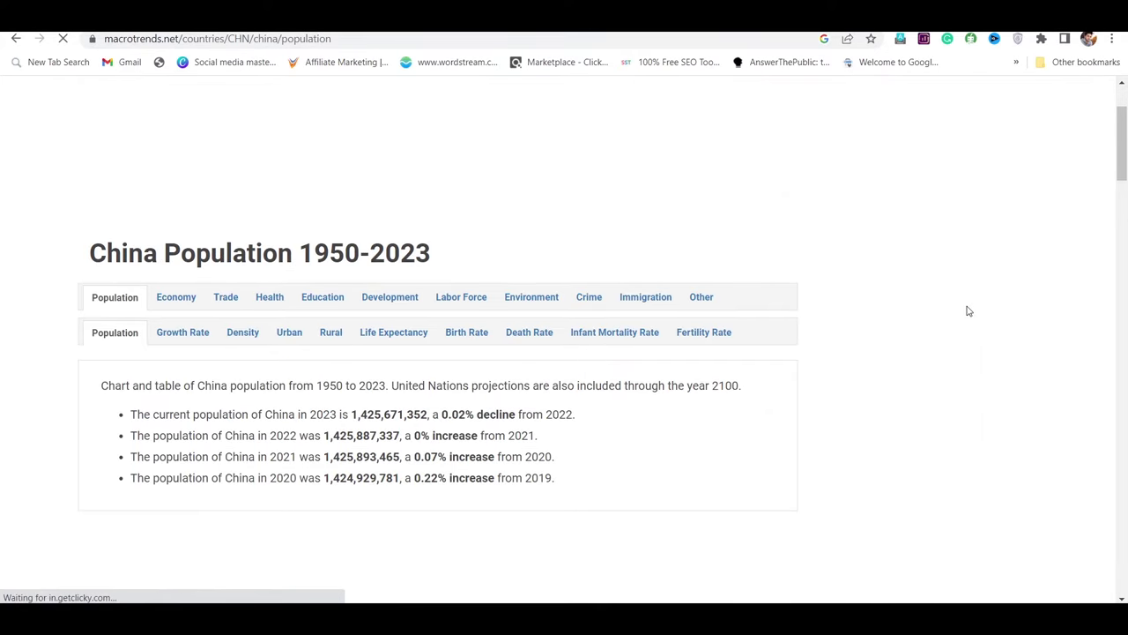
# - Find the China - Historical Population Data table and select its year, population and growth rate rows down to 1950
pyautogui.scroll(-3, 968, 311)
pyautogui.scroll(-15, 428, 356)
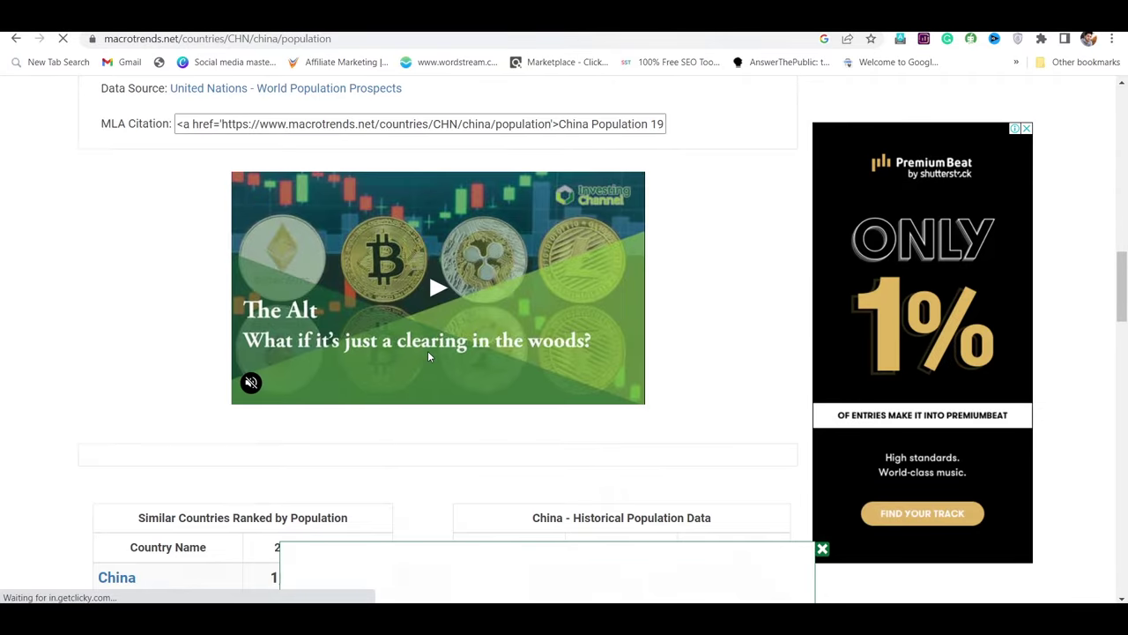
pyautogui.scroll(-5, 428, 356)
pyautogui.scroll(1, 429, 356)
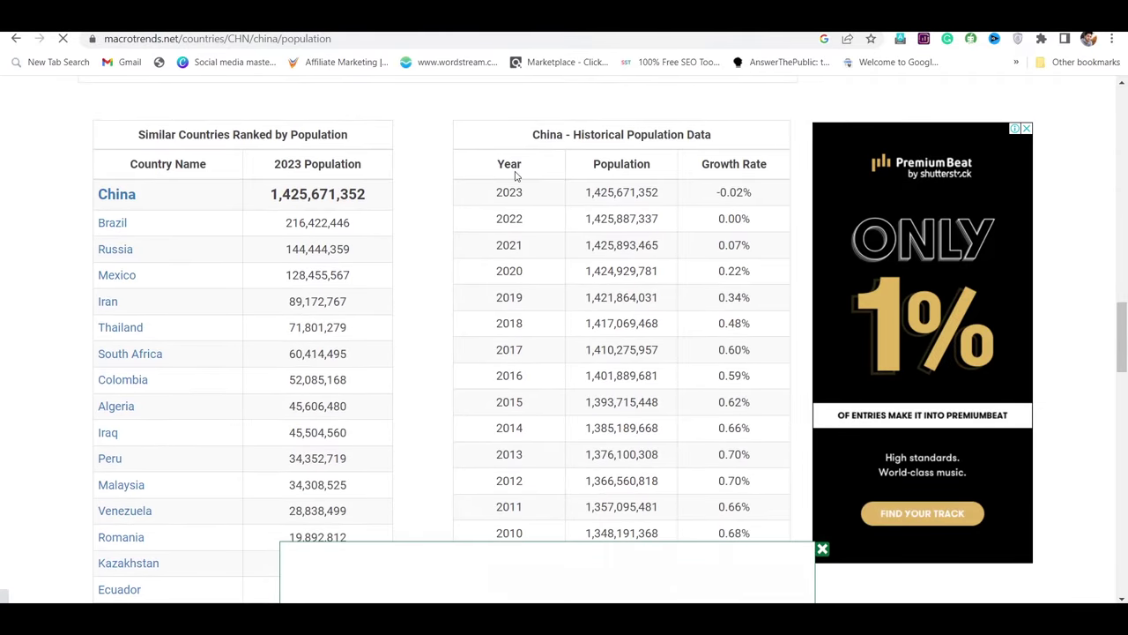
pyautogui.scroll(-3, 532, 263)
pyautogui.scroll(4, 532, 262)
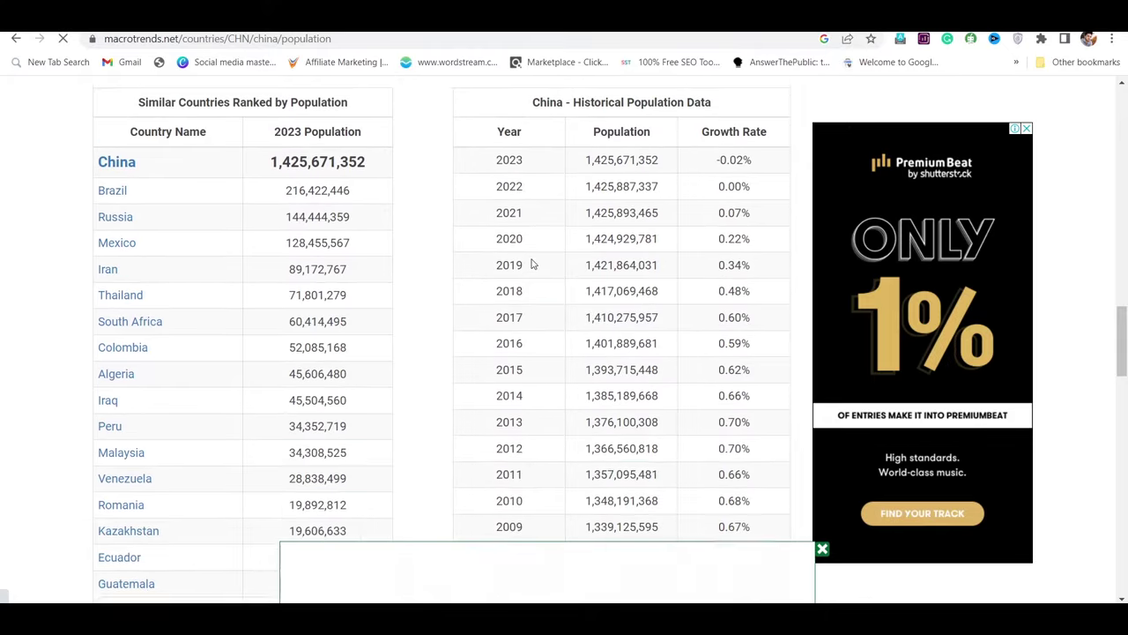
pyautogui.scroll(-15, 555, 255)
pyautogui.scroll(10, 503, 453)
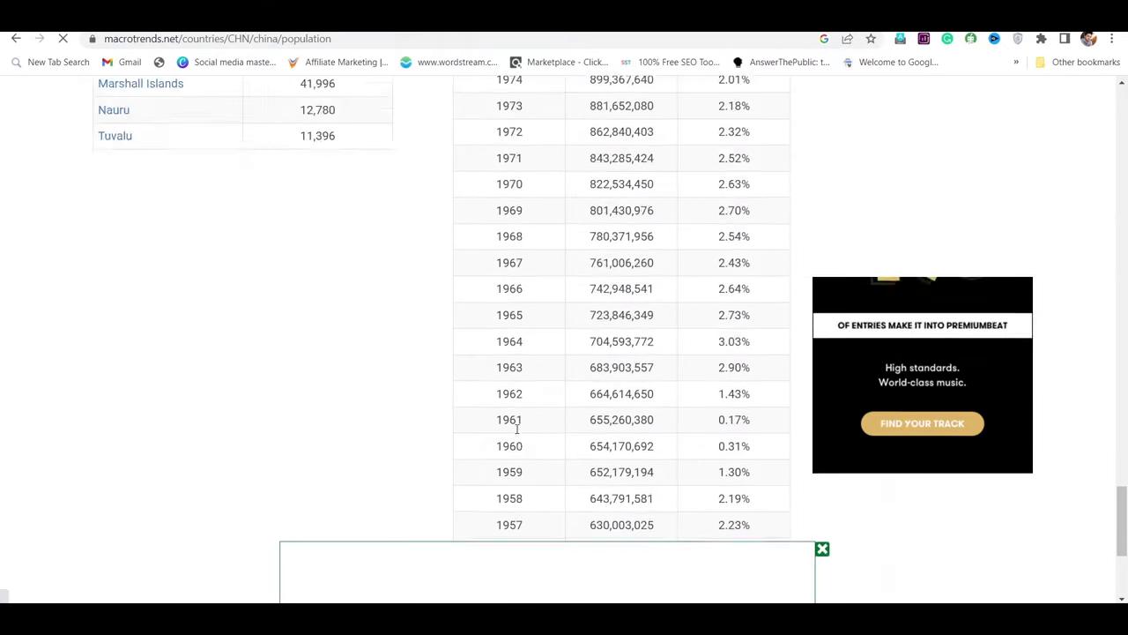
pyautogui.scroll(10, 517, 434)
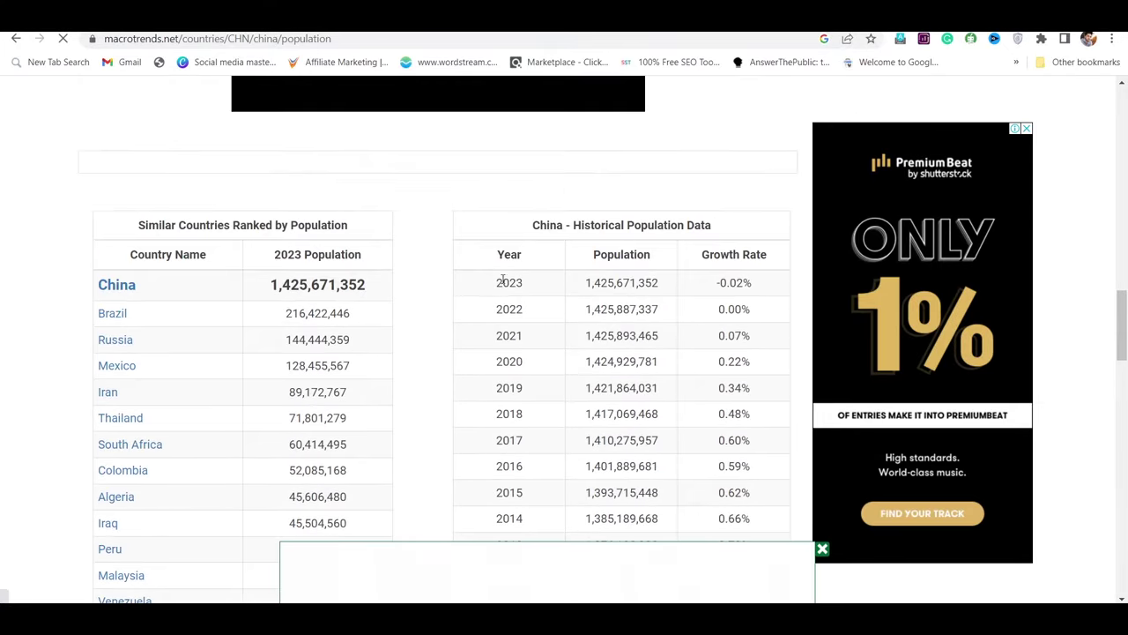
pyautogui.scroll(-1, 507, 295)
pyautogui.moveTo(491, 179); pyautogui.dragTo(397, 348)
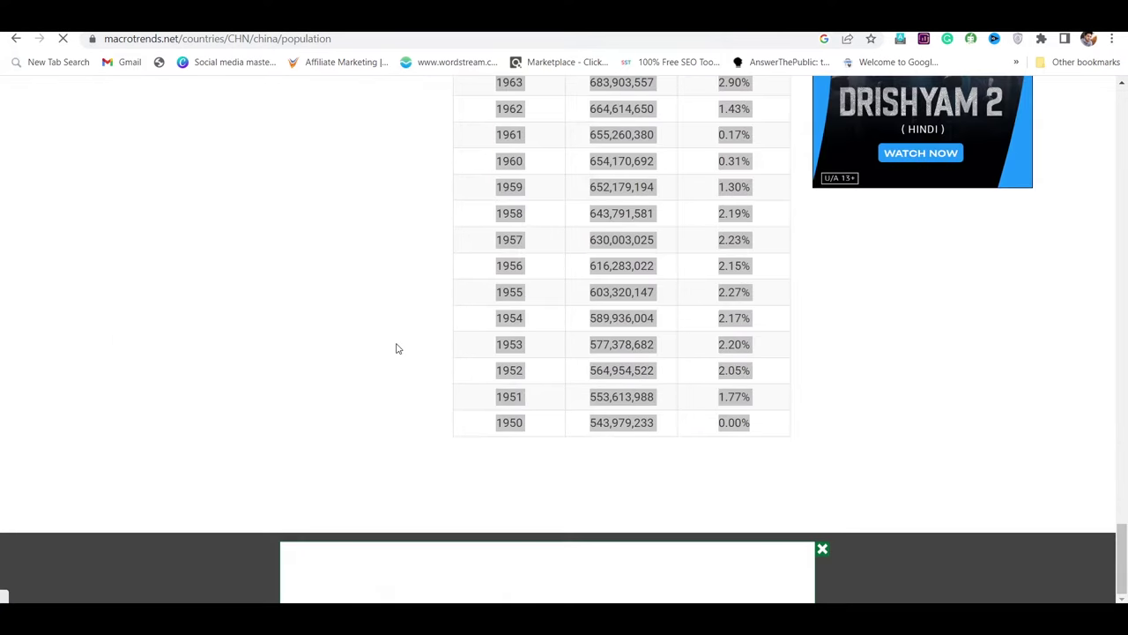
# - Open a blank Excel workbook and paste the copied China population rows starting at cell C3
pyautogui.press('super')
pyautogui.write('exc')
pyautogui.press('Return')
pyautogui.click(144, 174)
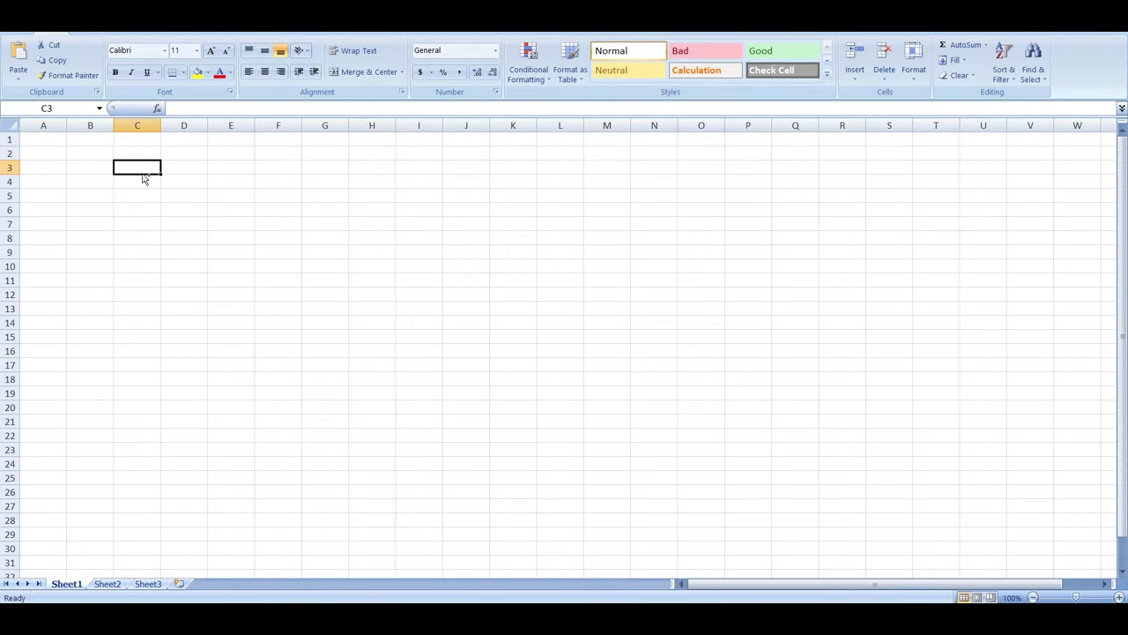
pyautogui.hotkey('ctrl', 'v')
pyautogui.click(390, 217)
# - Examine how the Flourish data sheet lays out years across its columns and compare it with the rows pasted in Excel
pyautogui.hotkey('alt', 'Tab')
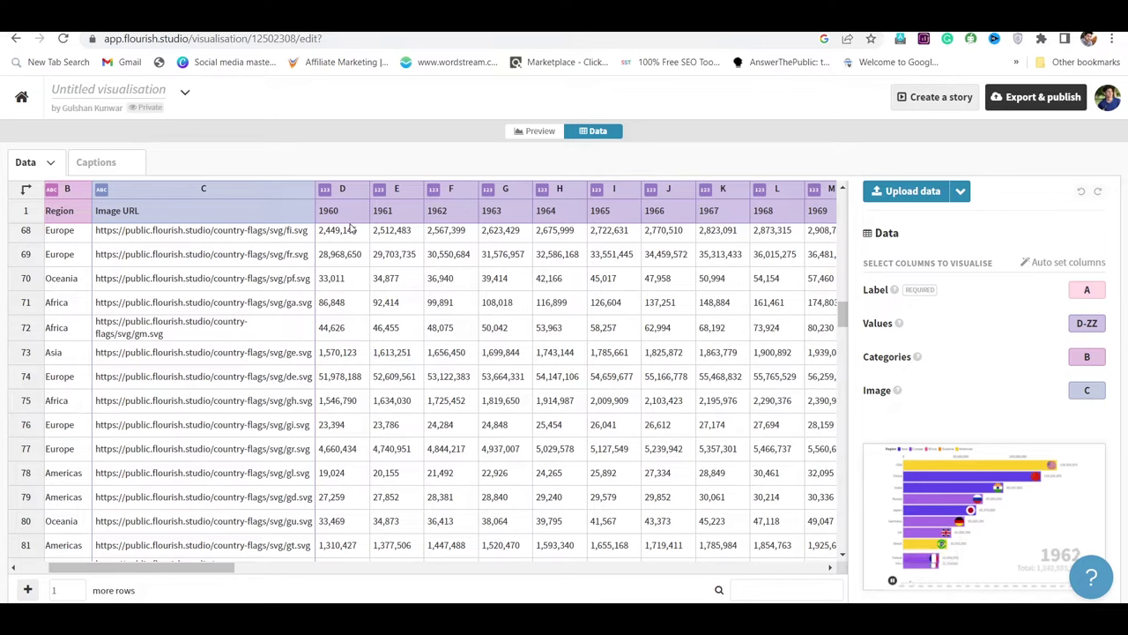
pyautogui.click(336, 233)
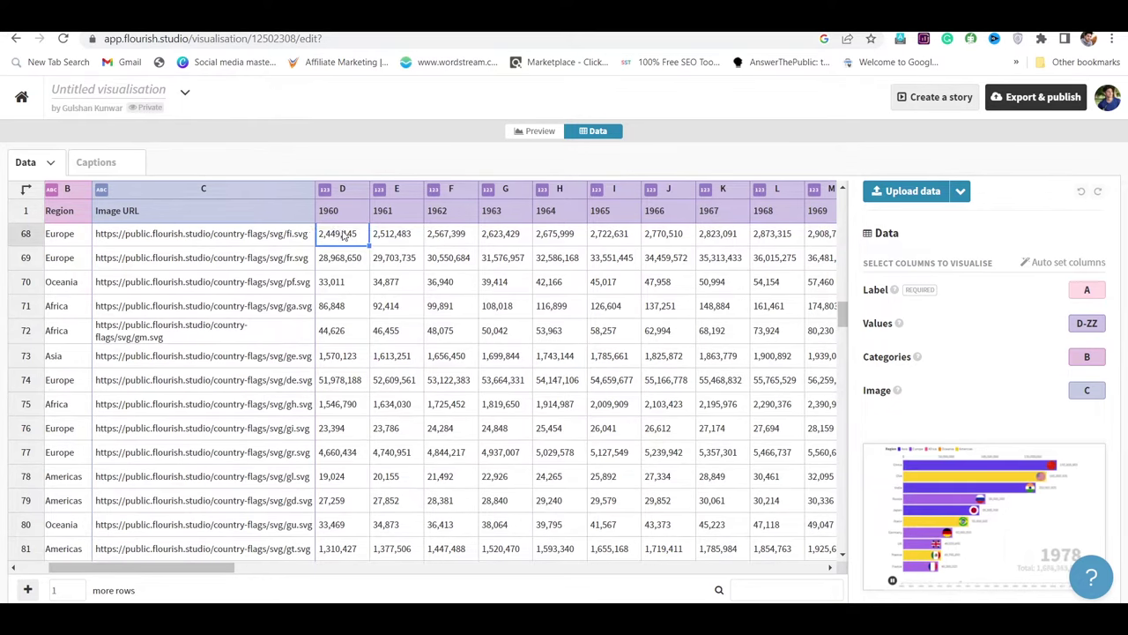
pyautogui.click(389, 234)
pyautogui.click(445, 233)
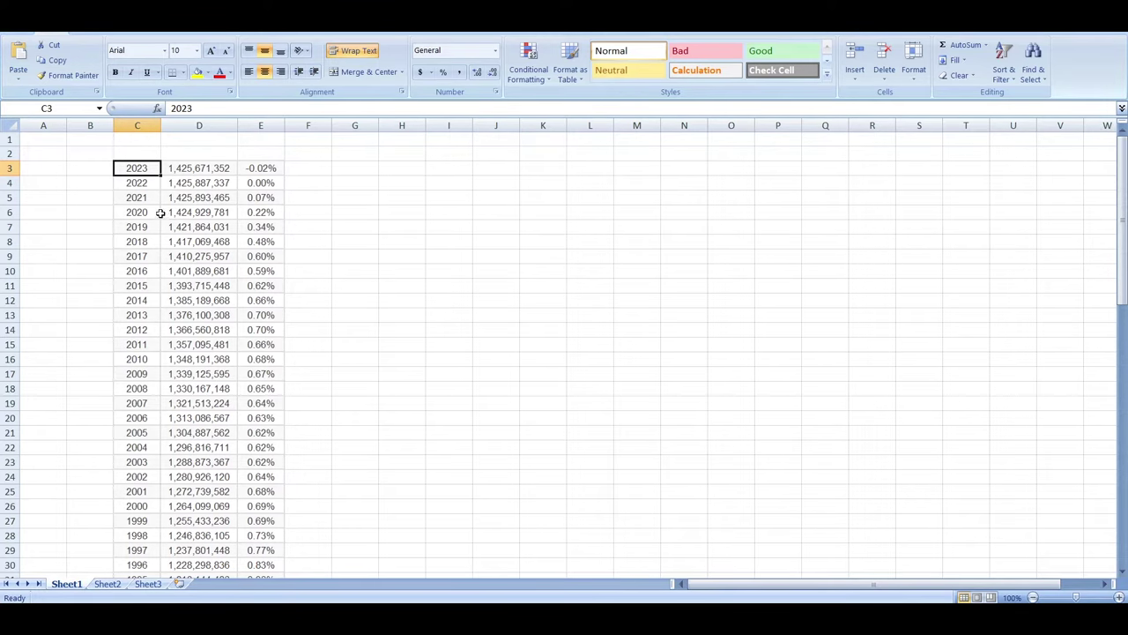
pyautogui.scroll(-1, 264, 360)
pyautogui.scroll(1, 266, 360)
# - Number the pasted rows in column F from 1 in F3 down to 74 in F76
pyautogui.click(309, 167)
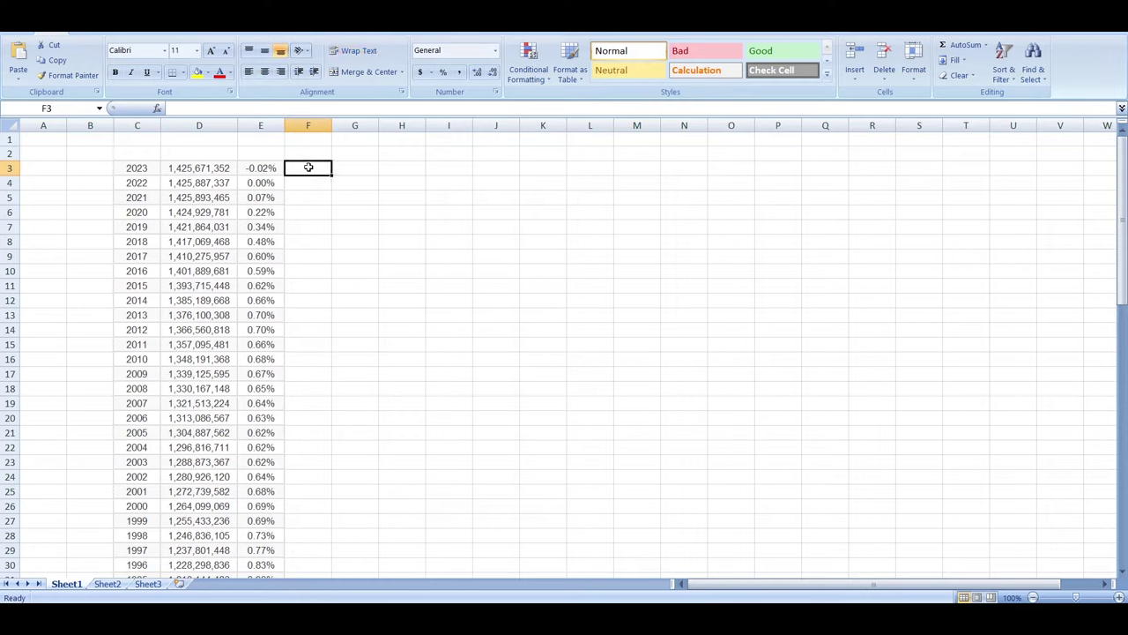
pyautogui.write('1')
pyautogui.press('Return')
pyautogui.write('2')
pyautogui.click(307, 173)
pyautogui.moveTo(307, 173); pyautogui.dragTo(373, 565)
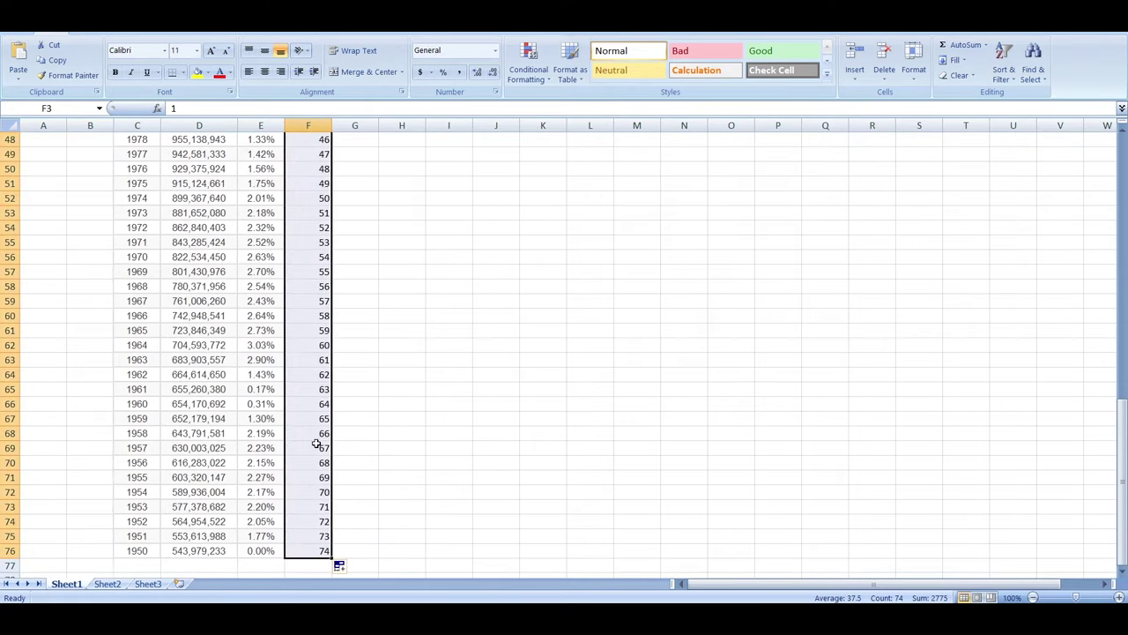
pyautogui.scroll(15, 317, 443)
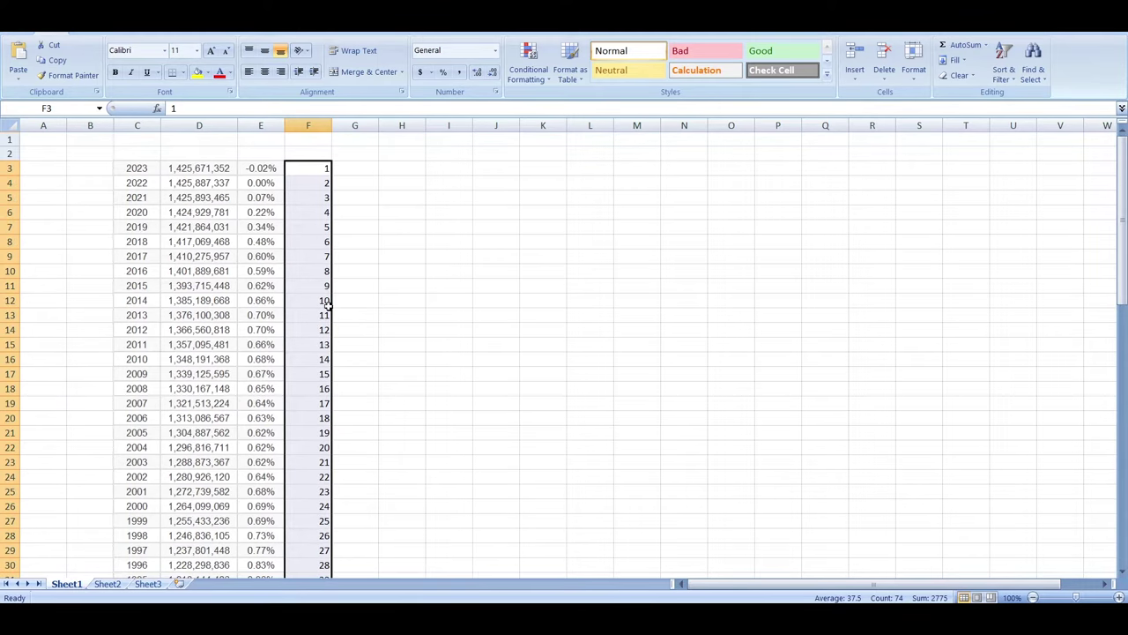
# - Custom sort the range C3:F76 by the numbering in column F, by values from largest to smallest
pyautogui.click(137, 168)
pyautogui.scroll(-20, 306, 280)
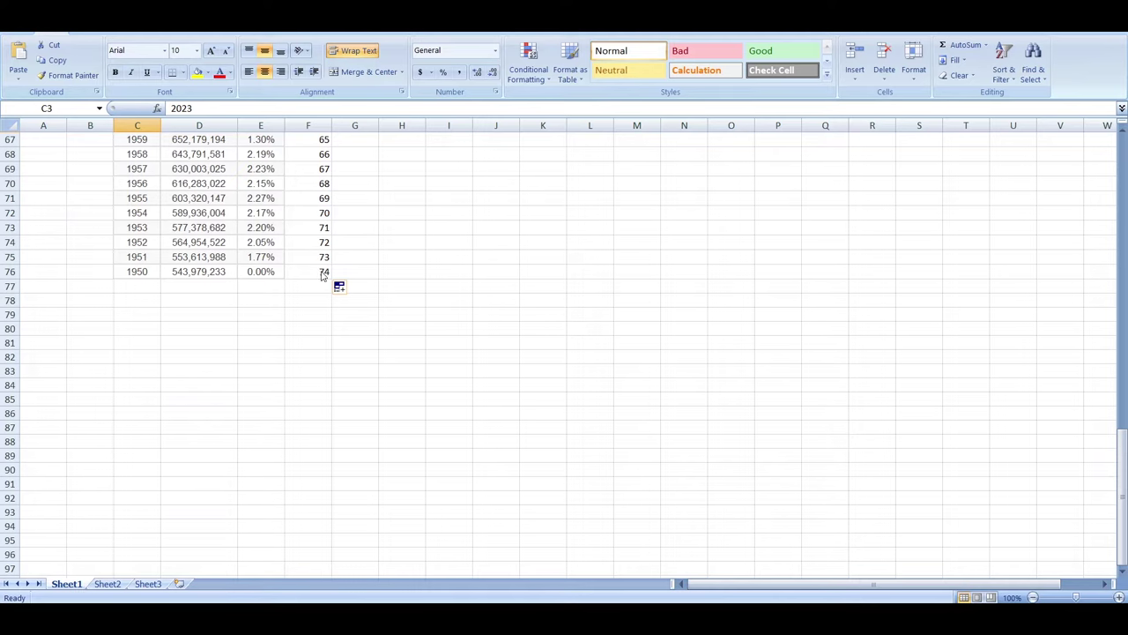
pyautogui.keyDown('shift'); pyautogui.click(323, 276); pyautogui.keyUp('shift')
pyautogui.scroll(20, 322, 271)
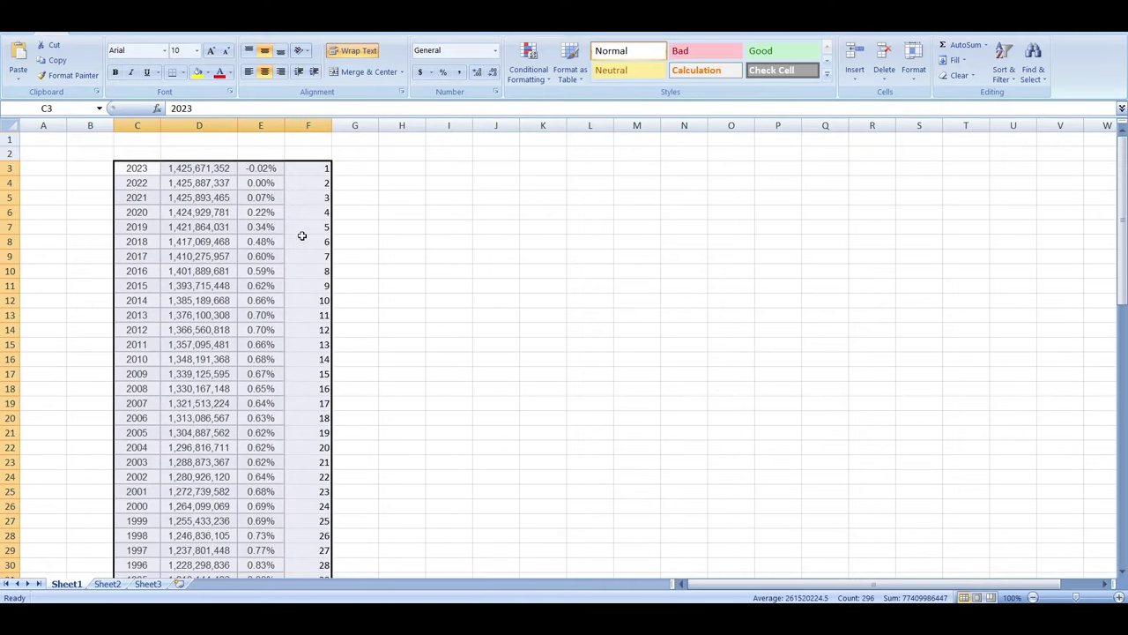
pyautogui.scroll(-7, 318, 369)
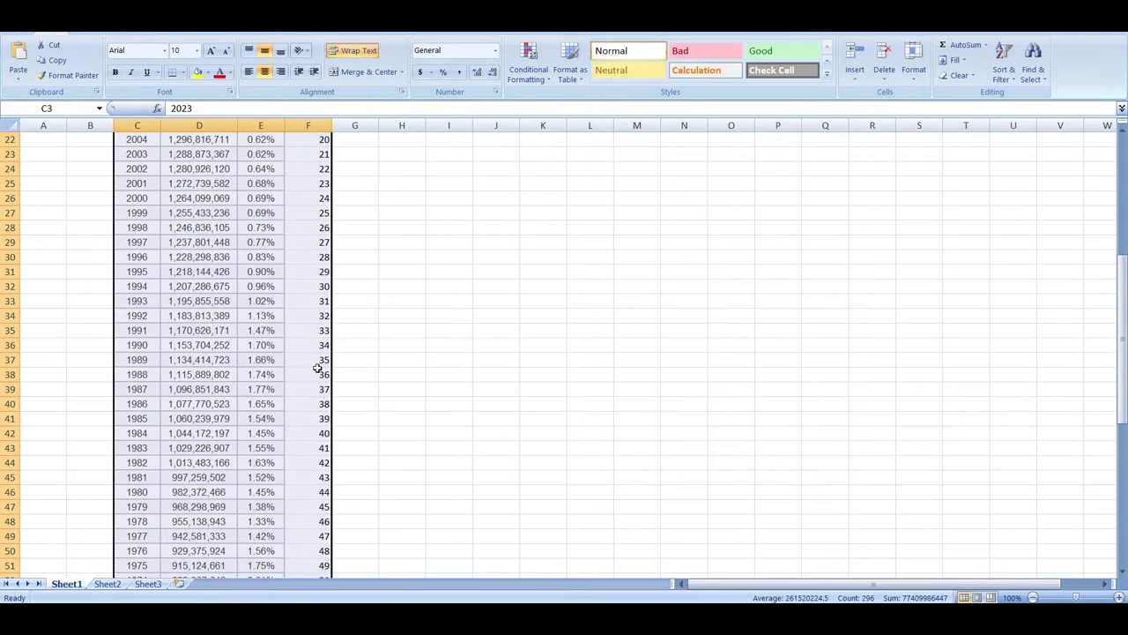
pyautogui.rightClick(310, 305)
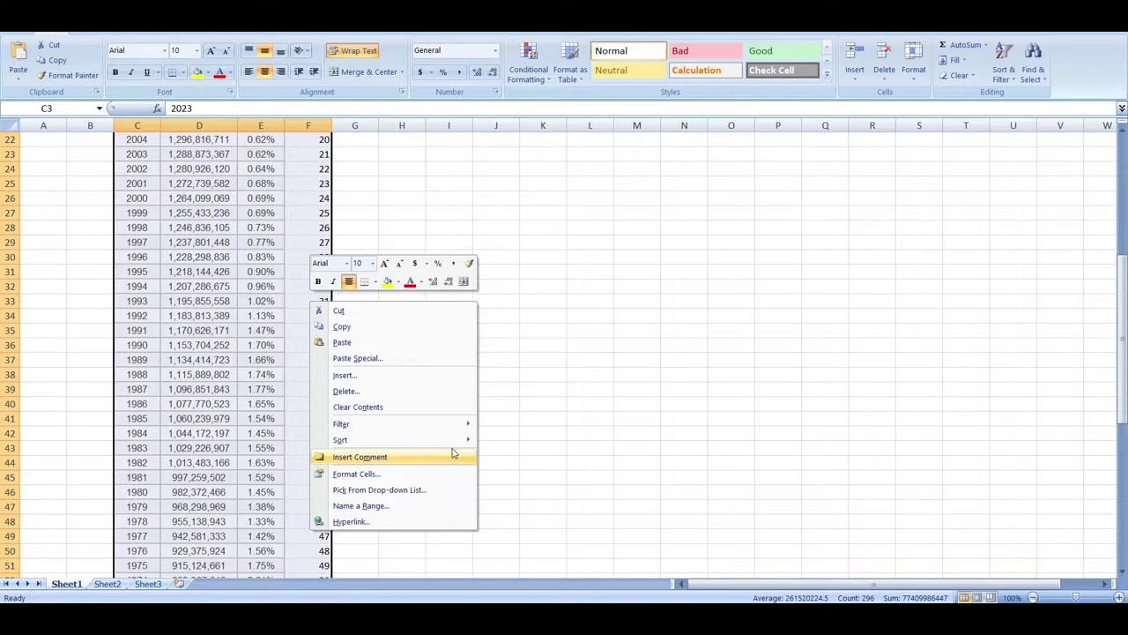
pyautogui.moveTo(452, 446)
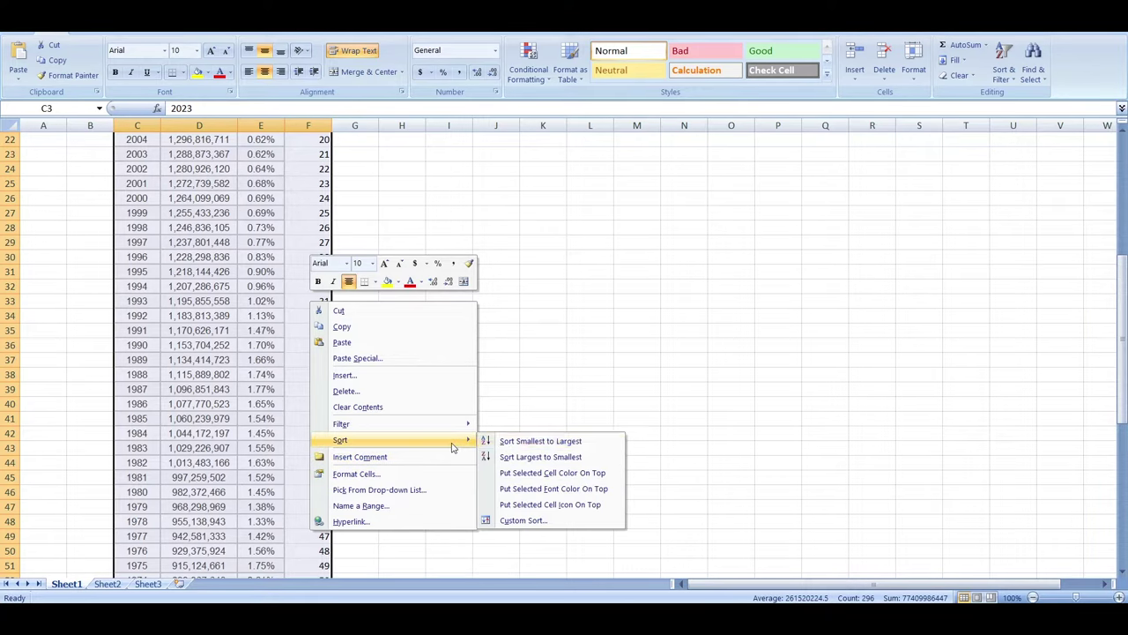
pyautogui.click(531, 520)
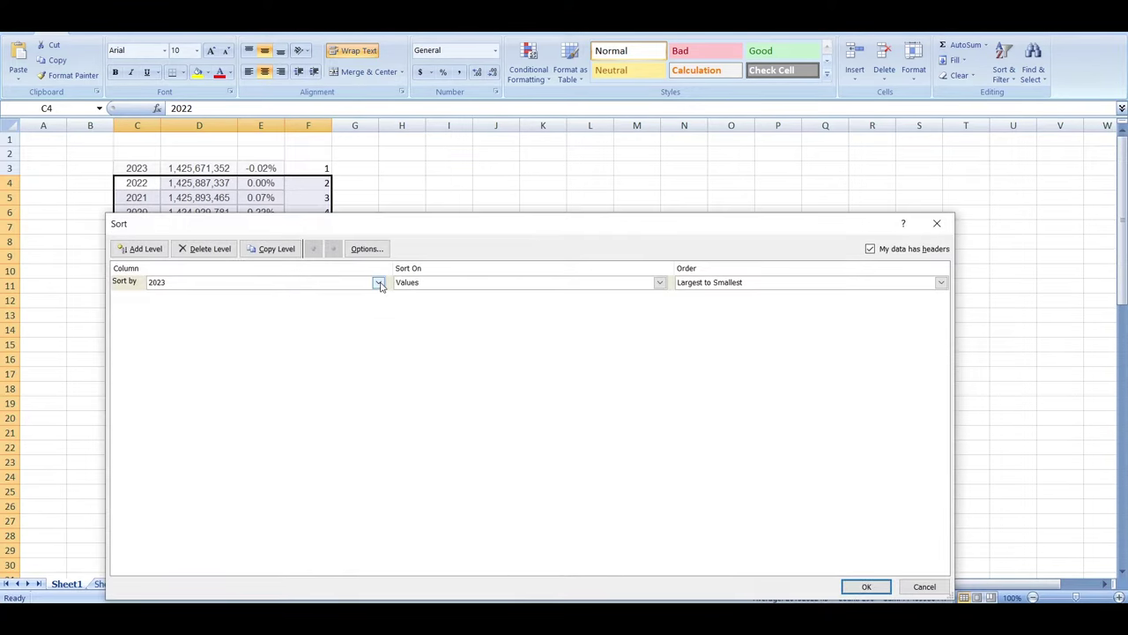
pyautogui.click(380, 285)
pyautogui.click(336, 328)
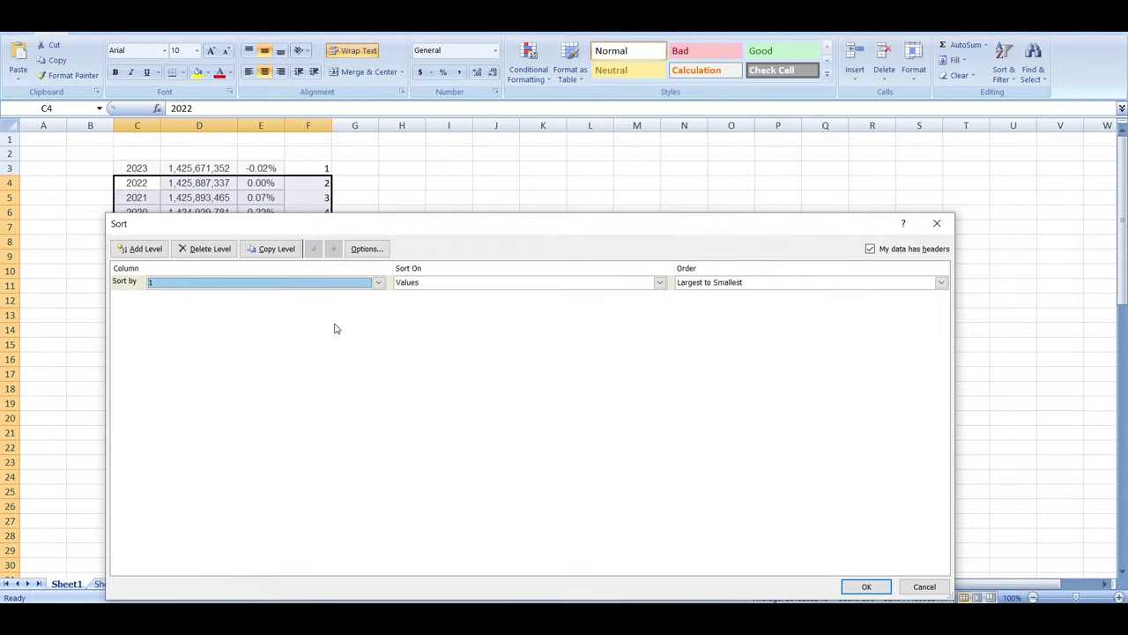
pyautogui.click(705, 284)
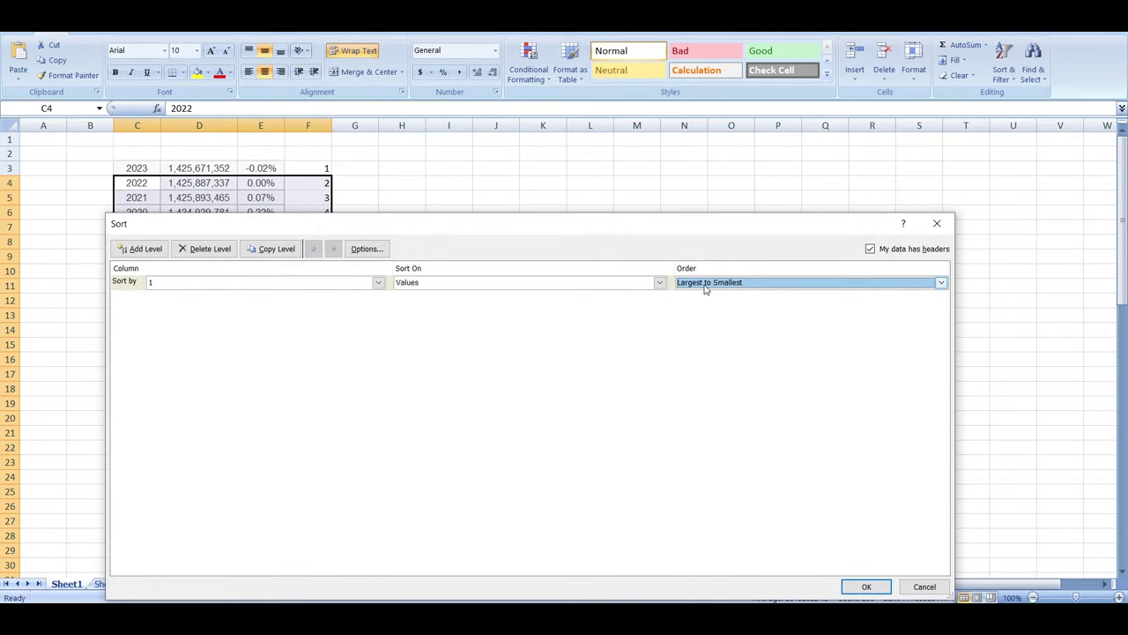
pyautogui.click(871, 250)
pyautogui.click(866, 589)
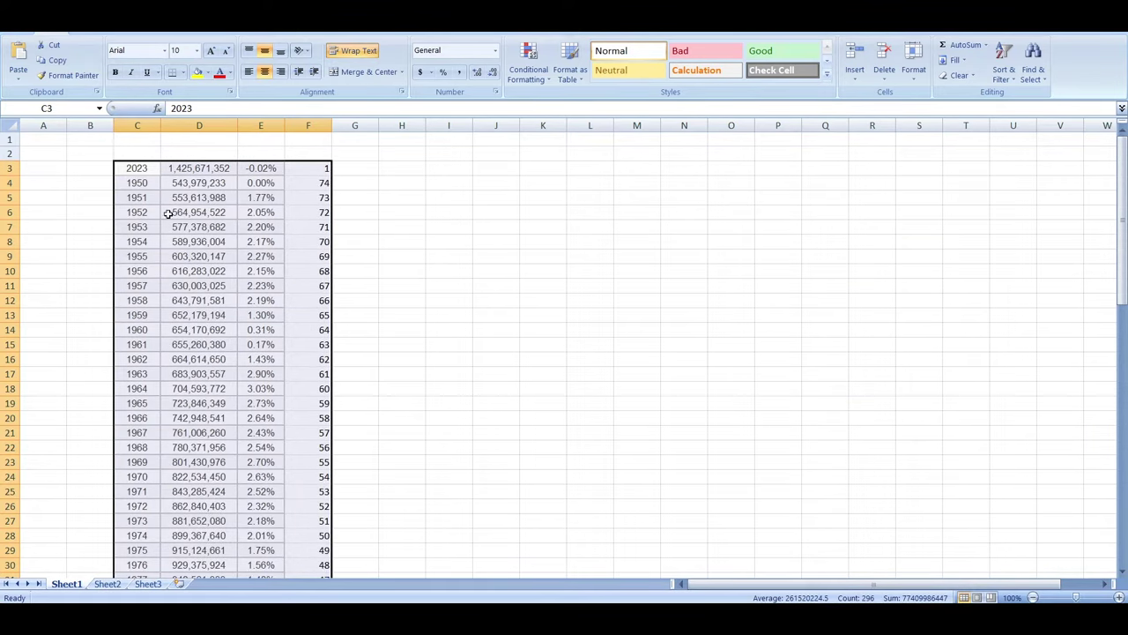
# - Move the 2023 population value from D3 to D77 below the 2022 row, with the year 2023 in C77
pyautogui.click(141, 168)
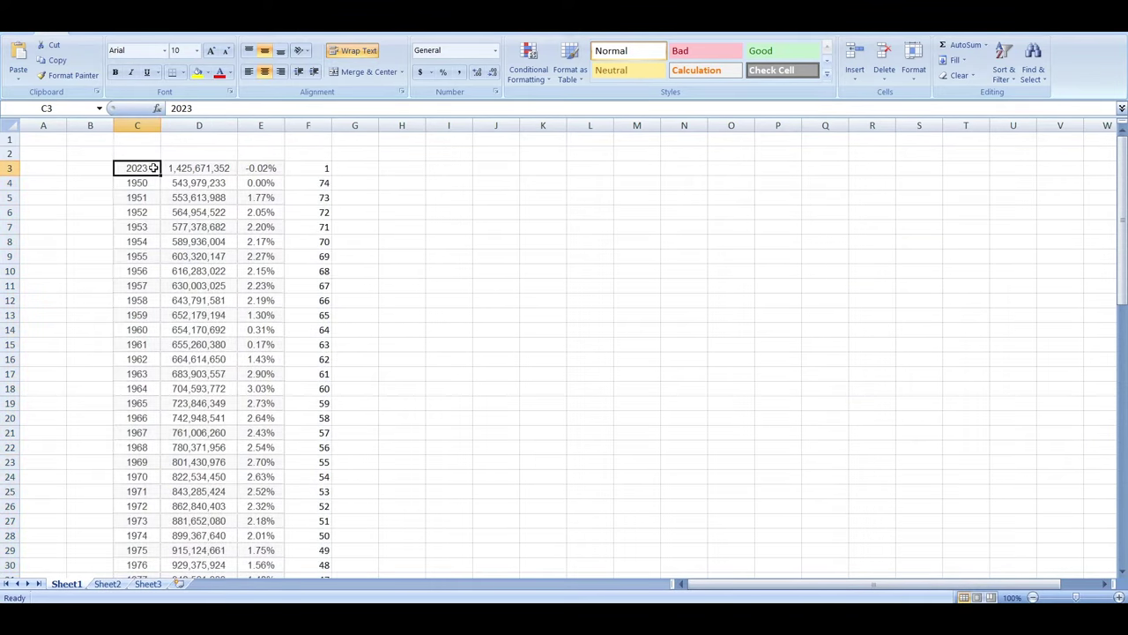
pyautogui.click(188, 170)
pyautogui.hotkey('ctrl', 'c')
pyautogui.scroll(-20, 212, 264)
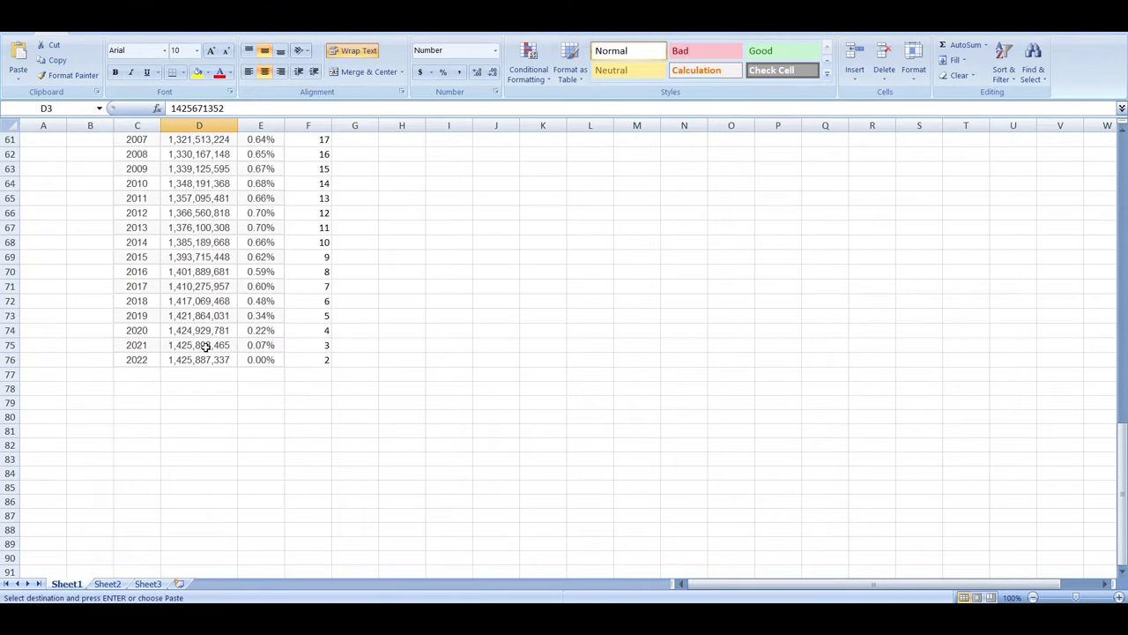
pyautogui.click(199, 255)
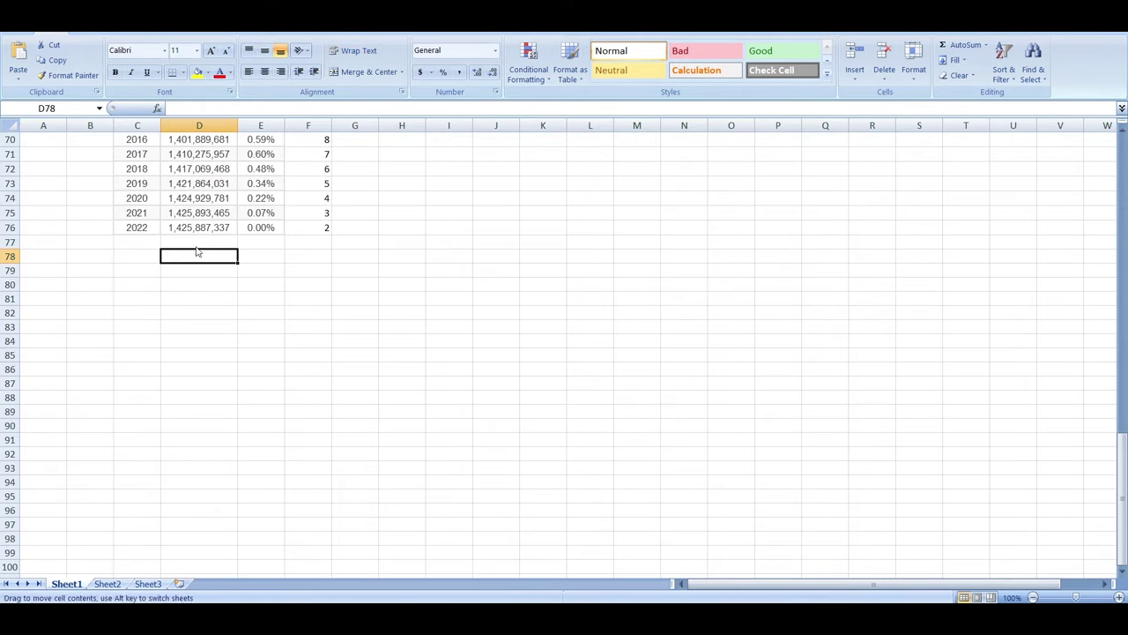
pyautogui.click(199, 242)
pyautogui.press('Return')
pyautogui.click(206, 254)
pyautogui.scroll(12, 198, 282)
pyautogui.scroll(11, 197, 286)
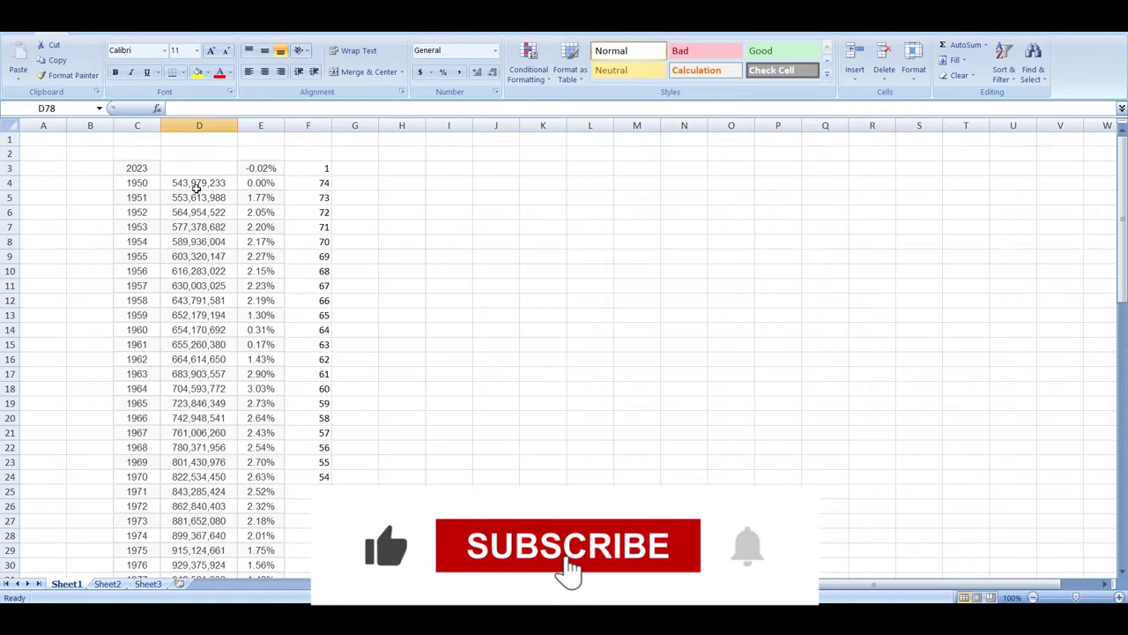
pyautogui.moveTo(387, 139); pyautogui.dragTo(919, 139)
pyautogui.click(90, 198)
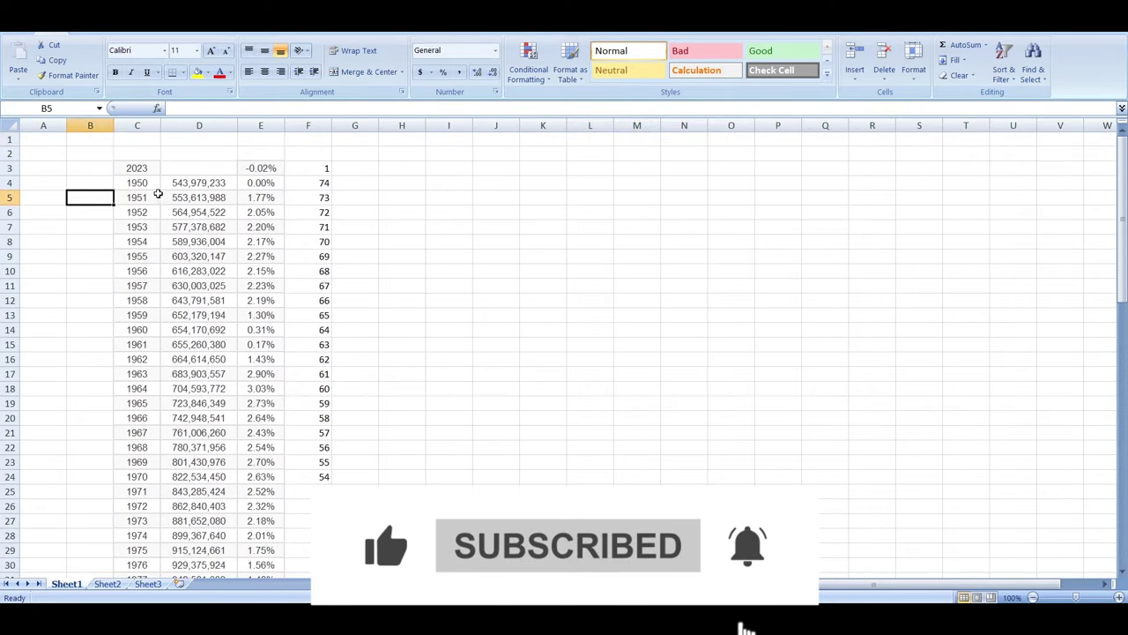
# - Copy the years 1950 to 2023 from C4:C77 and paste them transposed into row 2 starting at I2
pyautogui.click(138, 183)
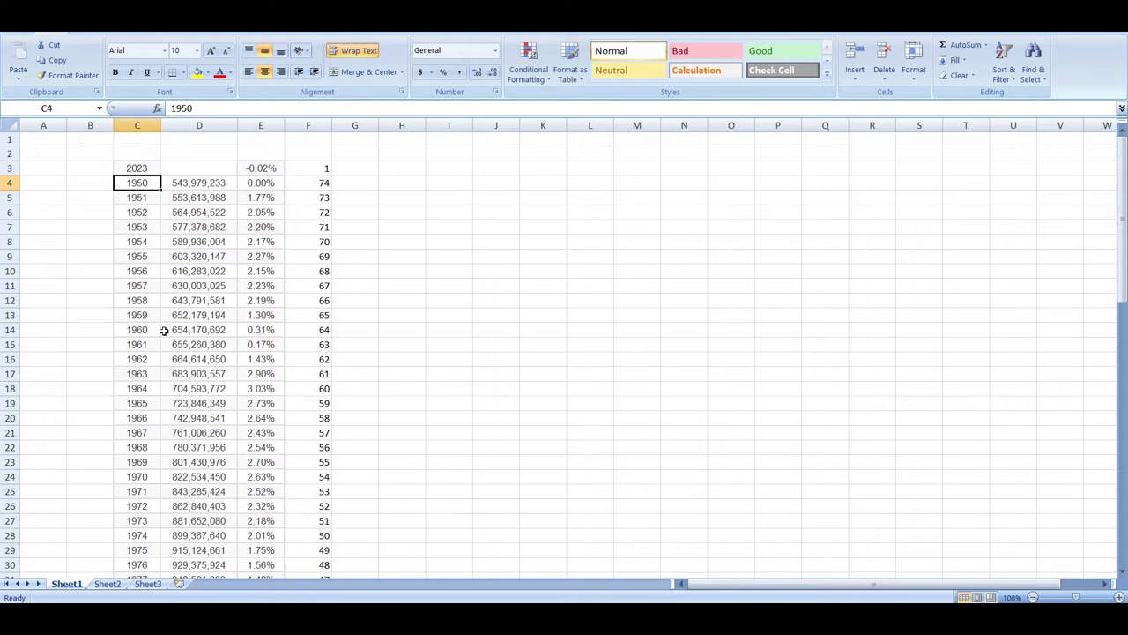
pyautogui.scroll(-20, 164, 329)
pyautogui.keyDown('shift'); pyautogui.click(141, 332); pyautogui.keyUp('shift')
pyautogui.scroll(3, 141, 333)
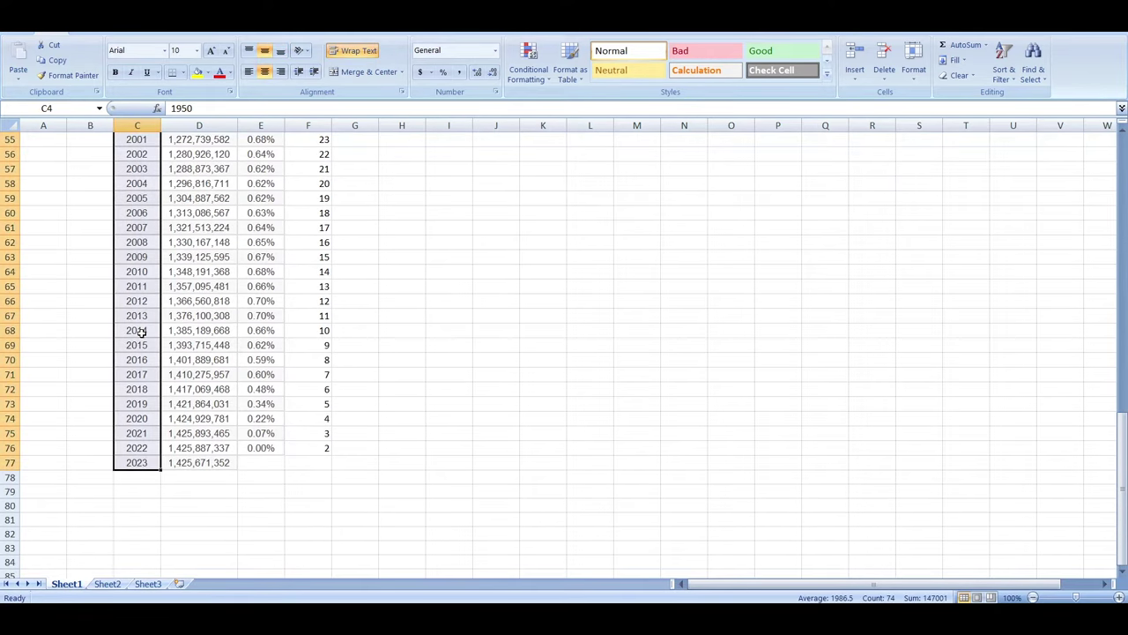
pyautogui.hotkey('ctrl', 'c')
pyautogui.scroll(18, 141, 332)
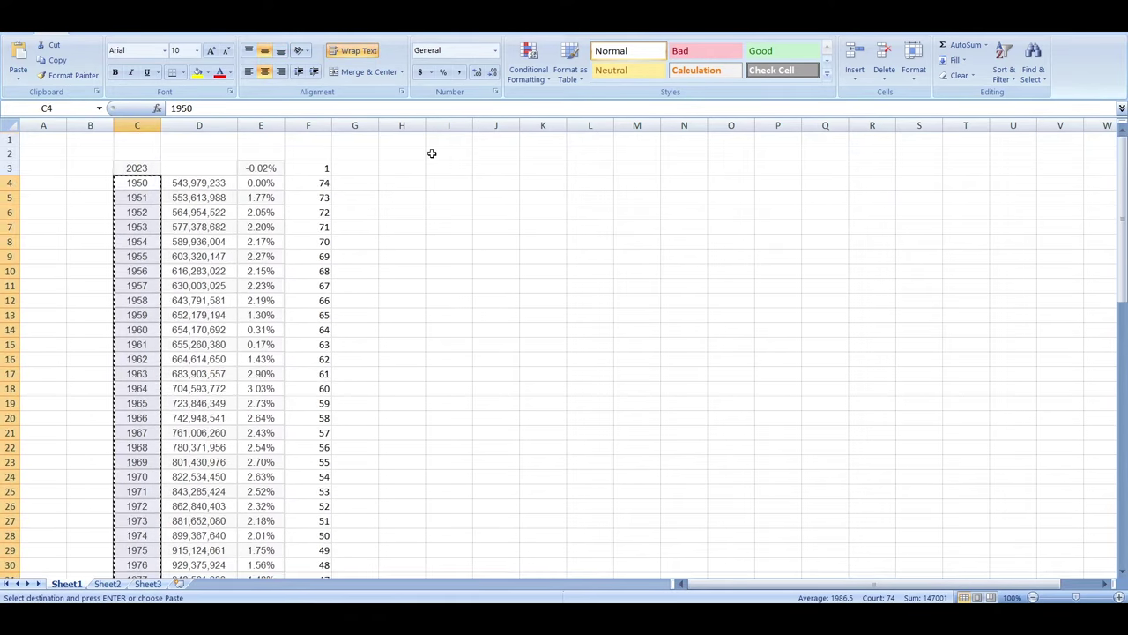
pyautogui.click(436, 154)
pyautogui.rightClick(435, 153)
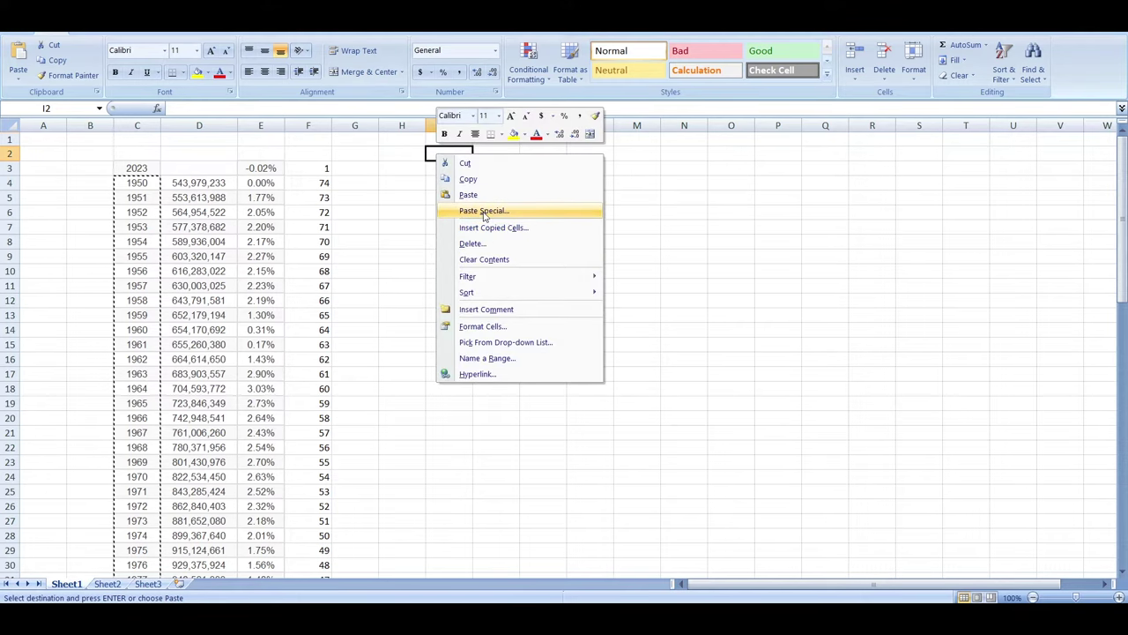
pyautogui.click(482, 209)
pyautogui.click(491, 277)
pyautogui.click(512, 305)
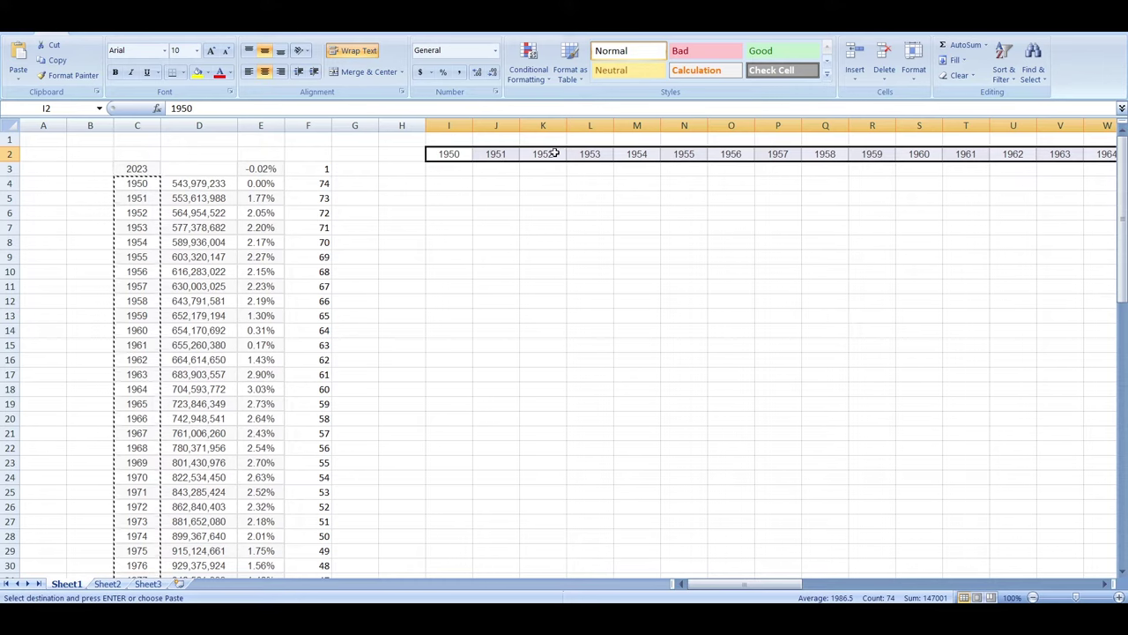
# - Copy the population values in D4:D77 and paste them transposed into row 3 starting at I3, under the years
pyautogui.click(212, 183)
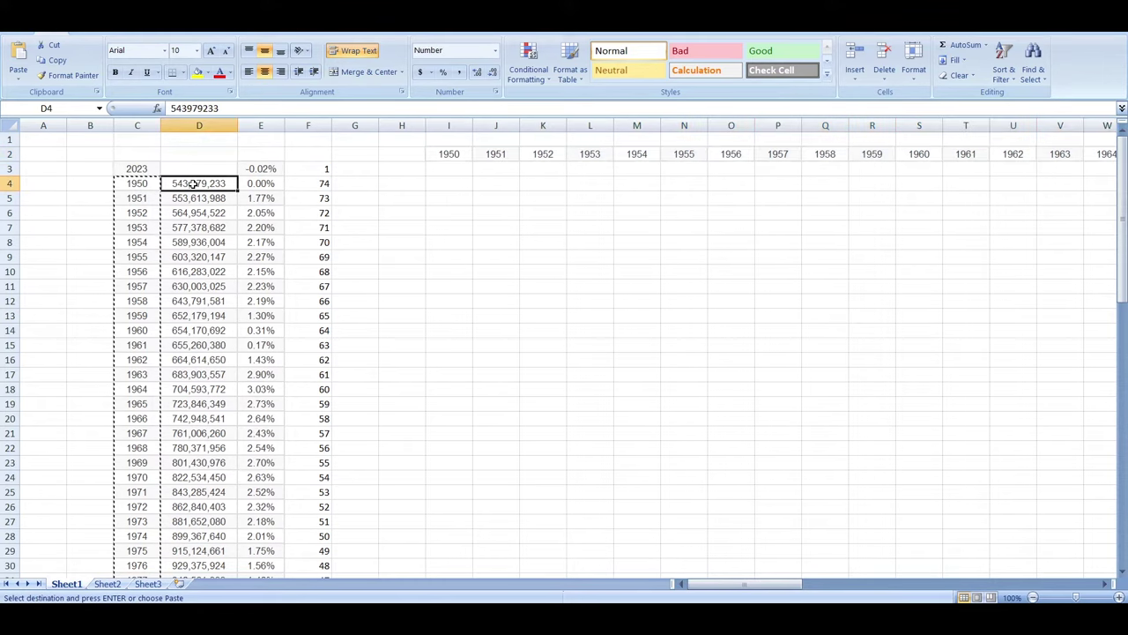
pyautogui.moveTo(201, 195); pyautogui.dragTo(206, 417)
pyautogui.hotkey('ctrl', 'c')
pyautogui.scroll(19, 194, 327)
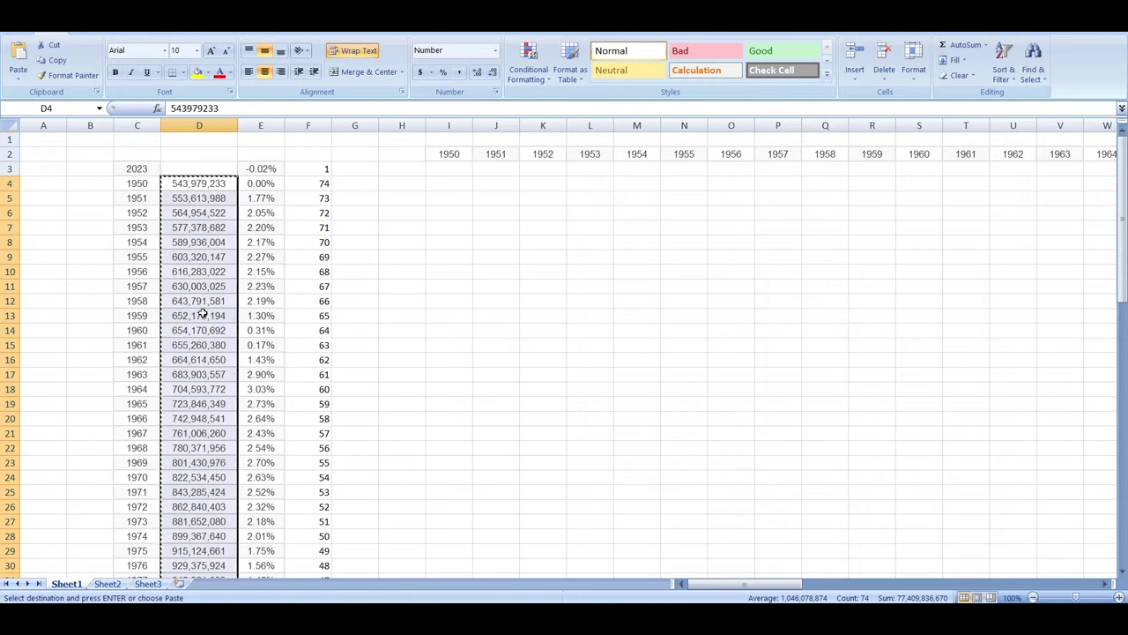
pyautogui.click(449, 168)
pyautogui.rightClick(452, 168)
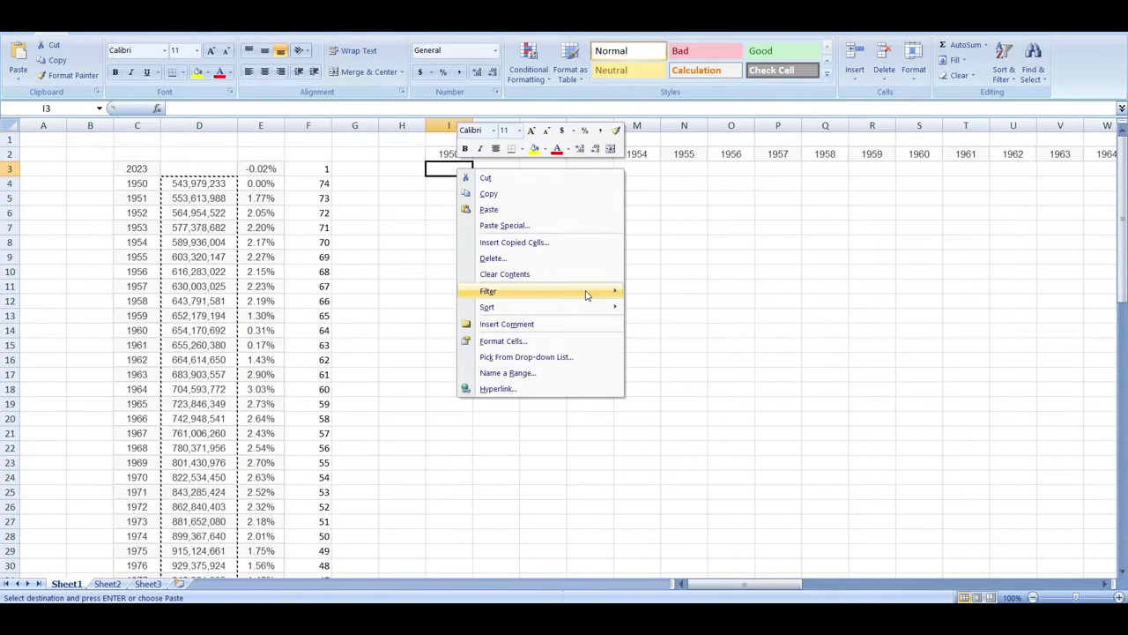
pyautogui.click(516, 227)
pyautogui.click(550, 297)
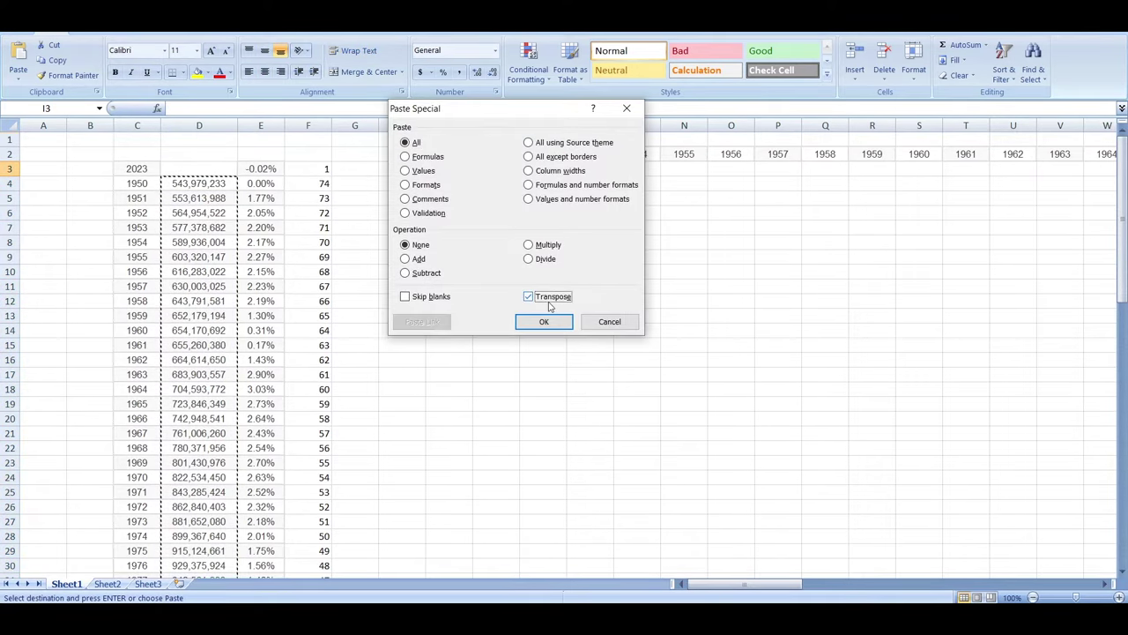
pyautogui.click(536, 321)
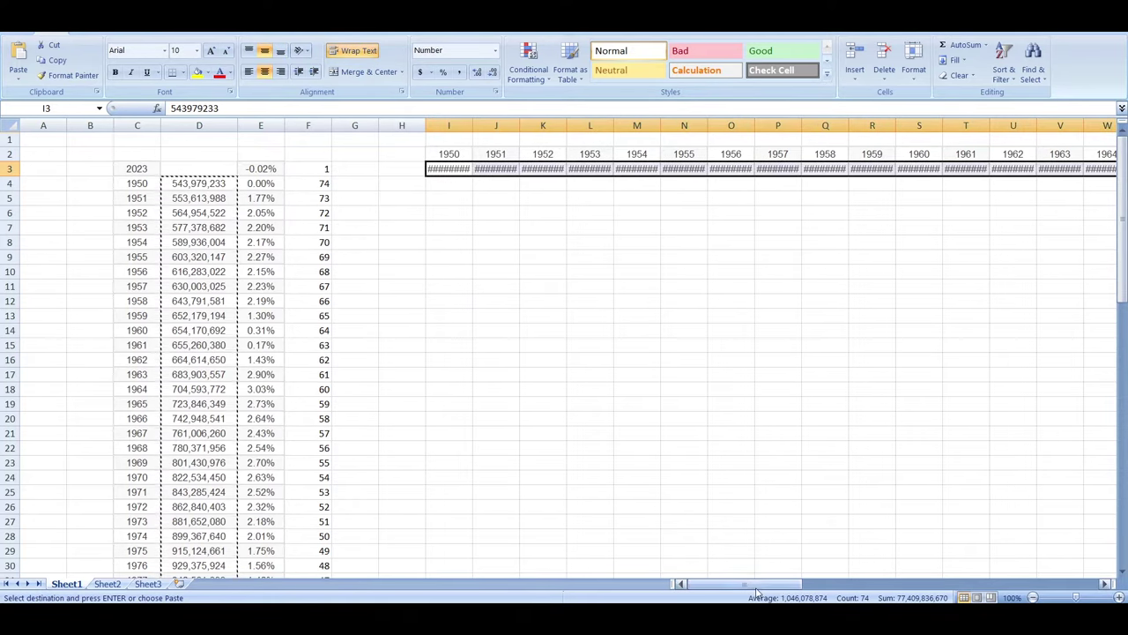
pyautogui.moveTo(755, 587); pyautogui.dragTo(758, 553)
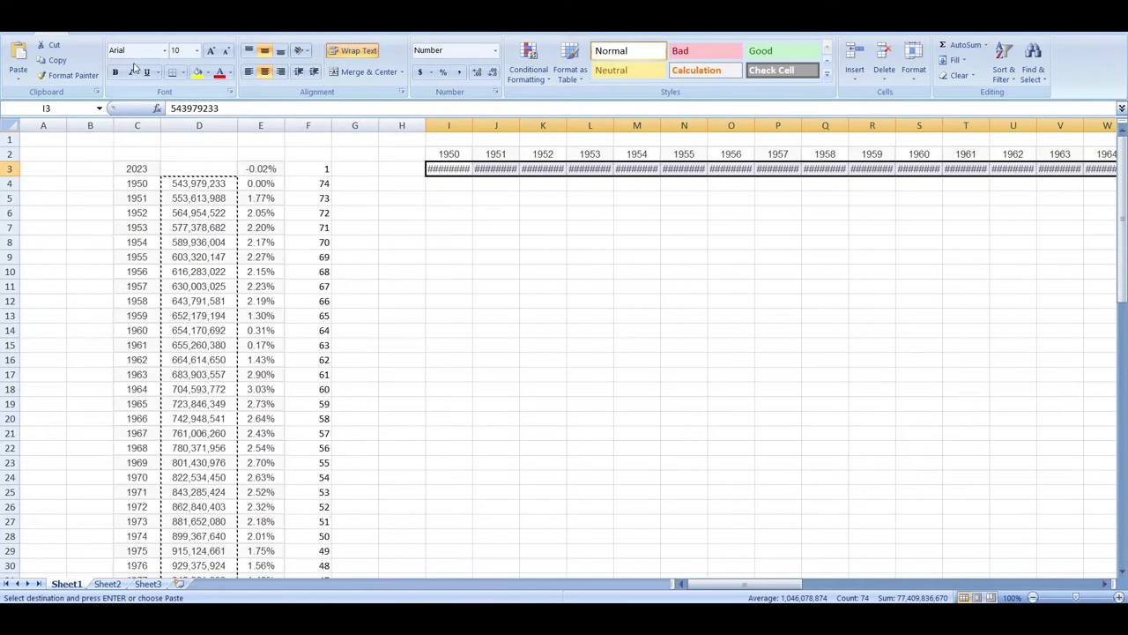
pyautogui.press('Escape')
# - Switch to the Macrotrends page in the browser and go back from China's page to the country population ranking
pyautogui.hotkey('alt', 'Tab')
pyautogui.hotkey('ctrl', 'Tab')
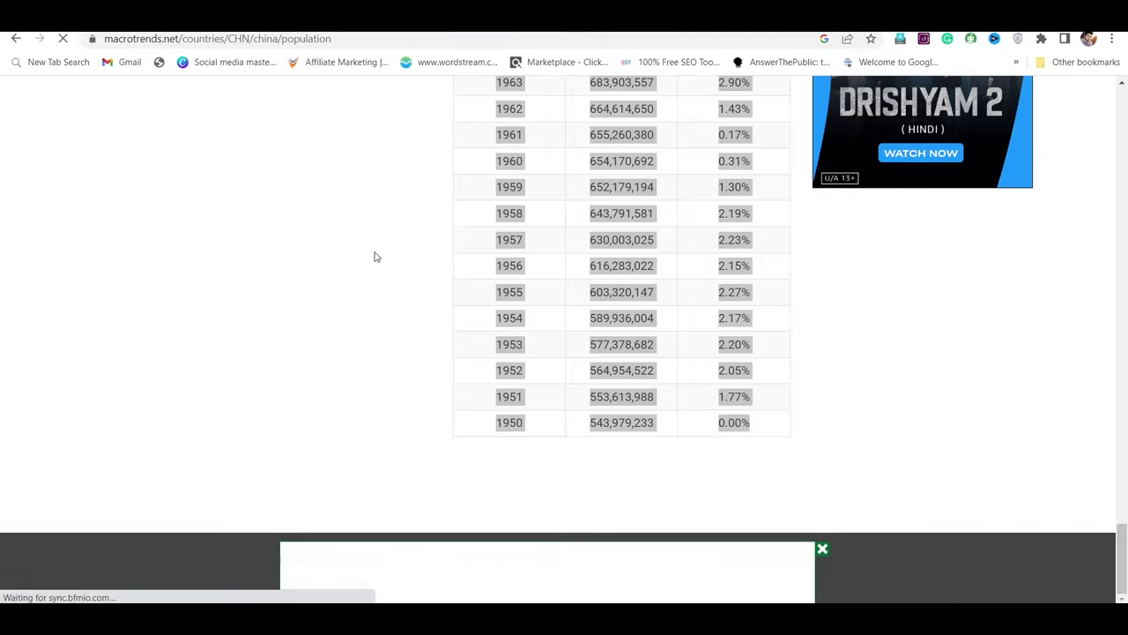
pyautogui.scroll(3, 372, 255)
pyautogui.scroll(3, 3, 124)
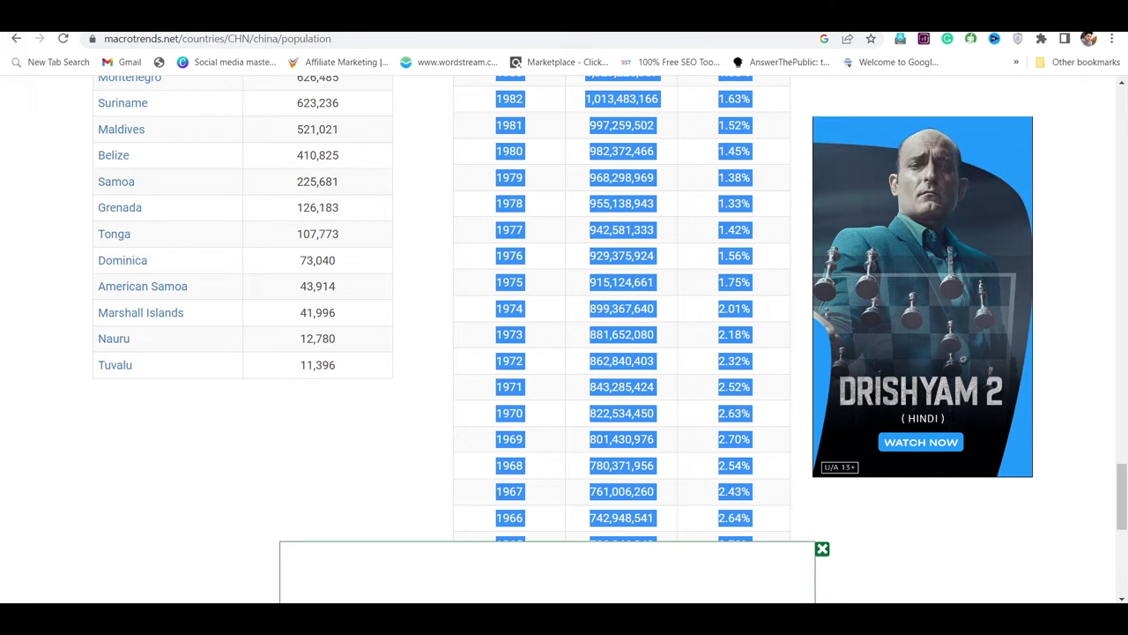
pyautogui.click(16, 39)
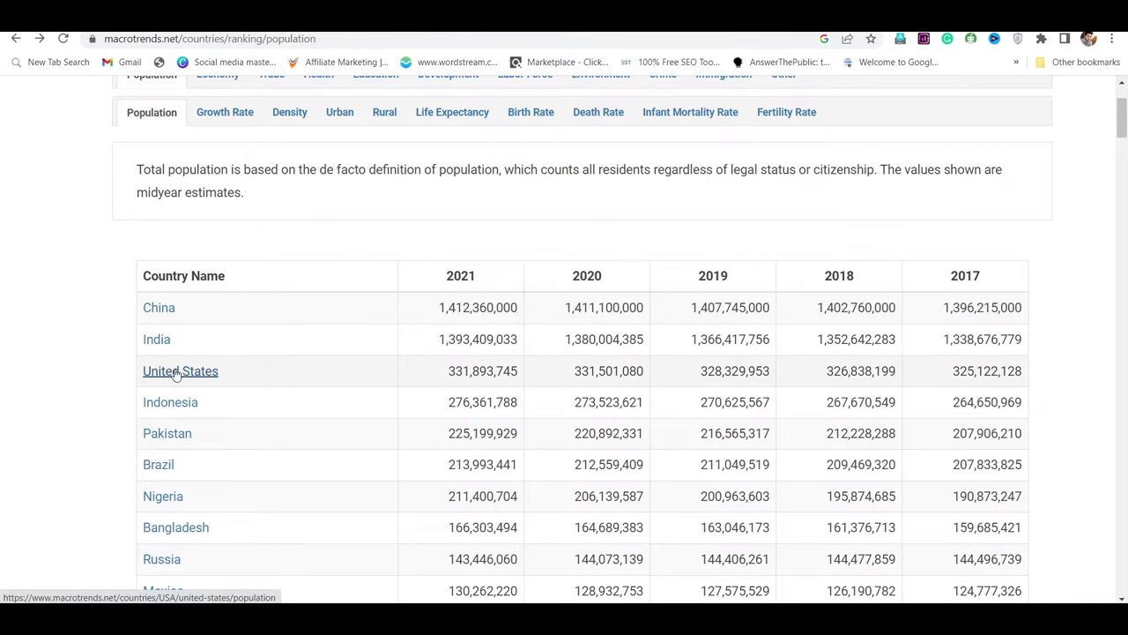
# - Open India's page from the population ranking, select rows of its historical population table, and check the row below China's values in Excel
pyautogui.click(156, 341)
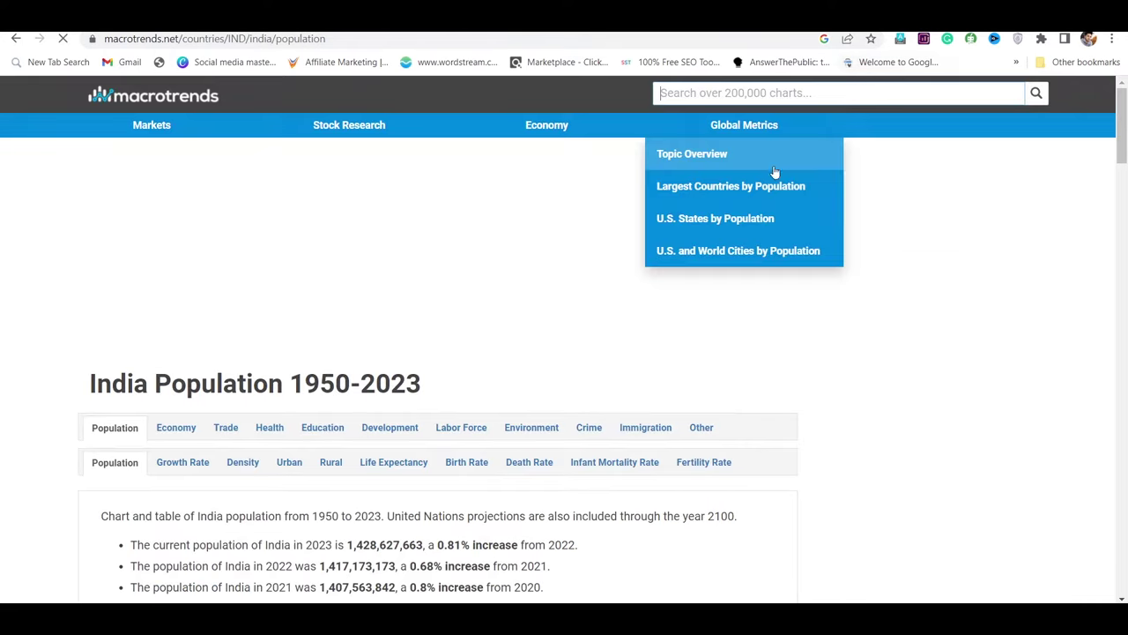
pyautogui.scroll(-10, 214, 450)
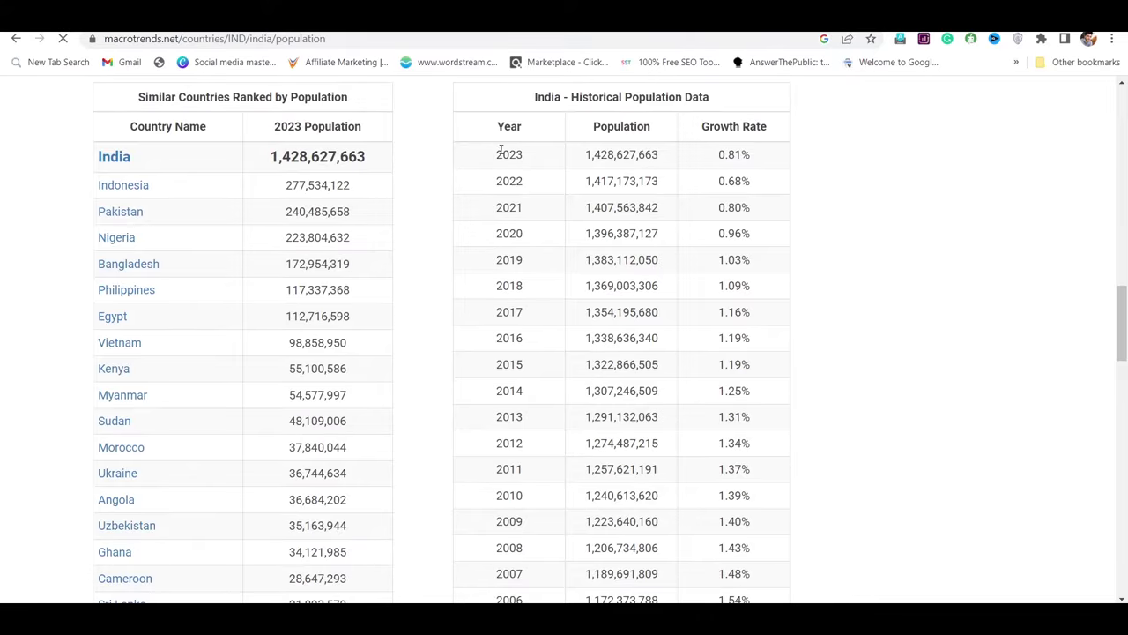
pyautogui.moveTo(497, 152); pyautogui.dragTo(710, 465)
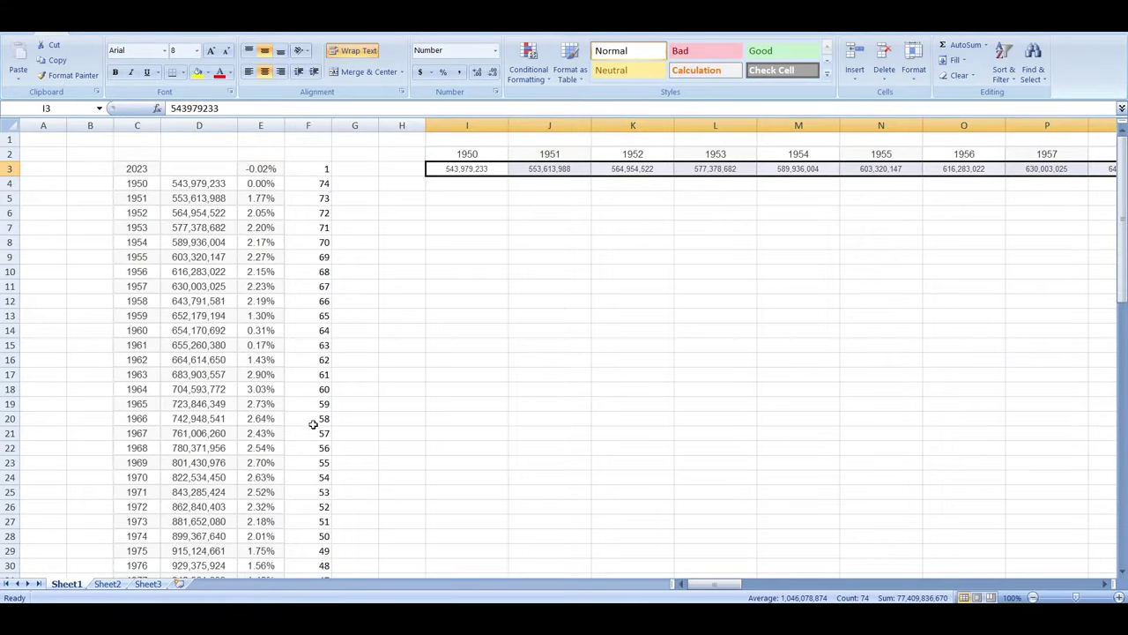
pyautogui.click(463, 196)
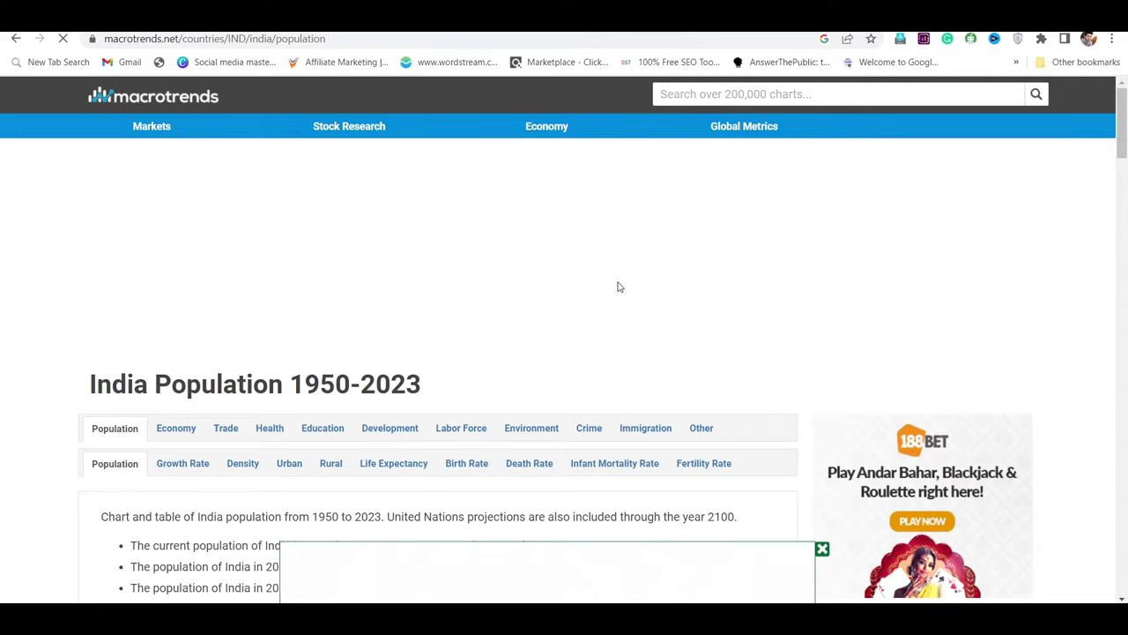
pyautogui.scroll(-2, 618, 284)
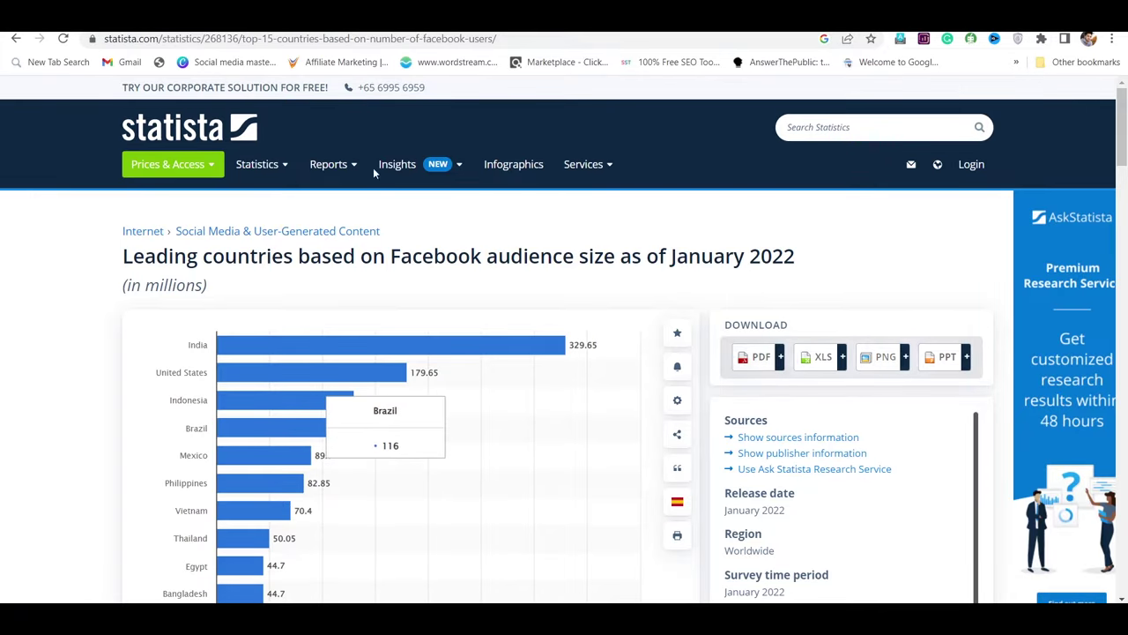
# - Examine Statista's ranking of countries by Facebook audience size and the Military Size by Country ranking on Macrotrends
pyautogui.scroll(-1, 725, 238)
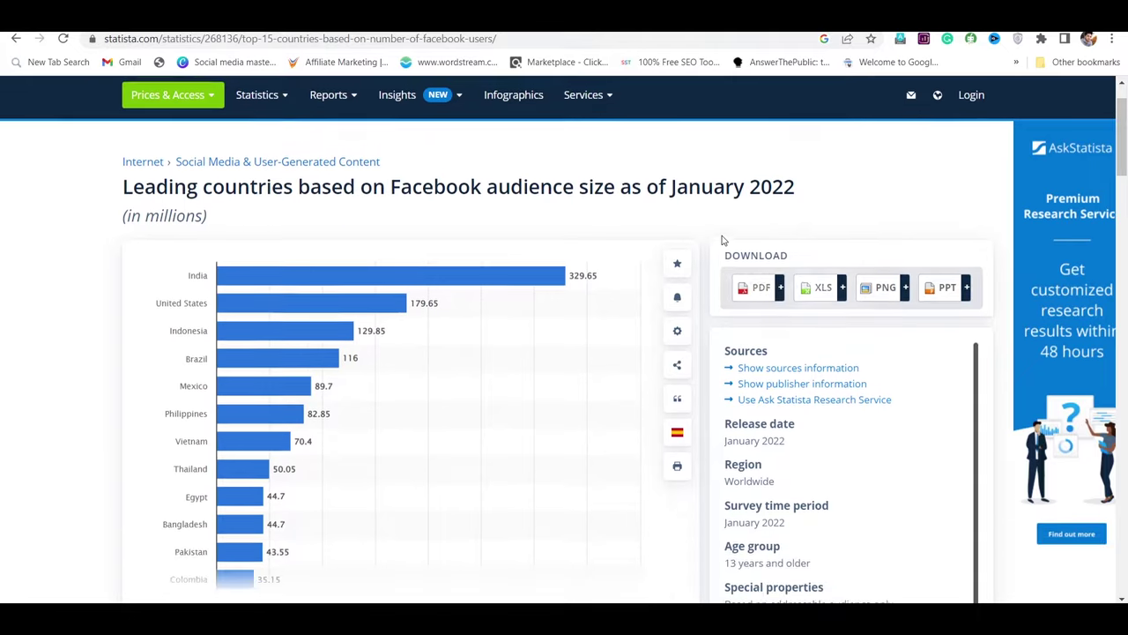
pyautogui.scroll(1, 723, 238)
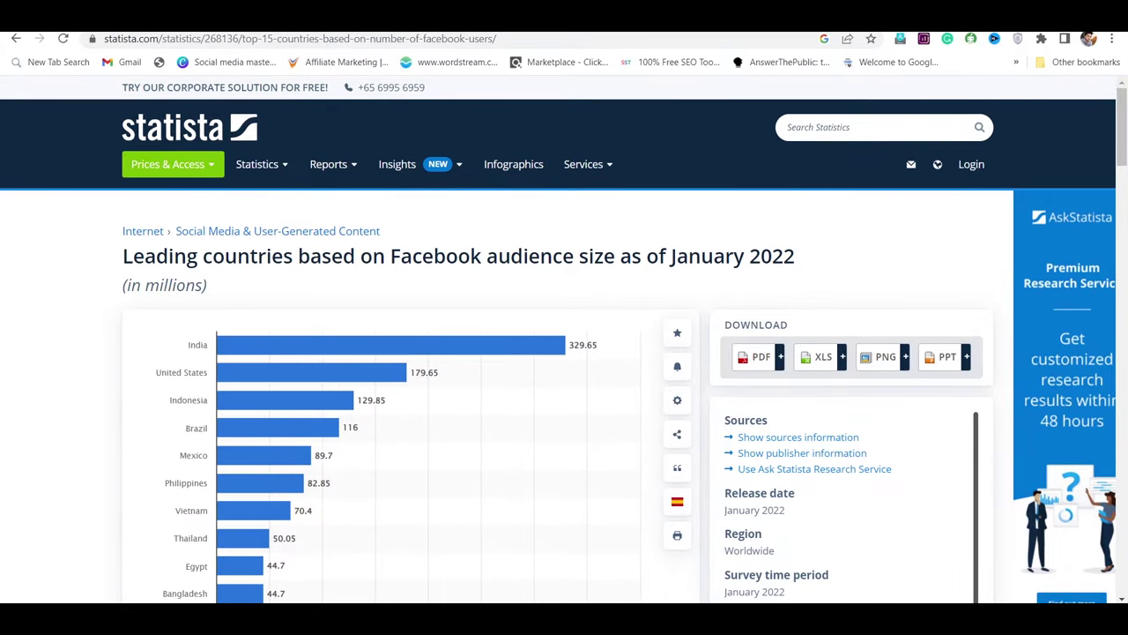
pyautogui.scroll(-2, 819, 373)
pyautogui.scroll(2, 820, 375)
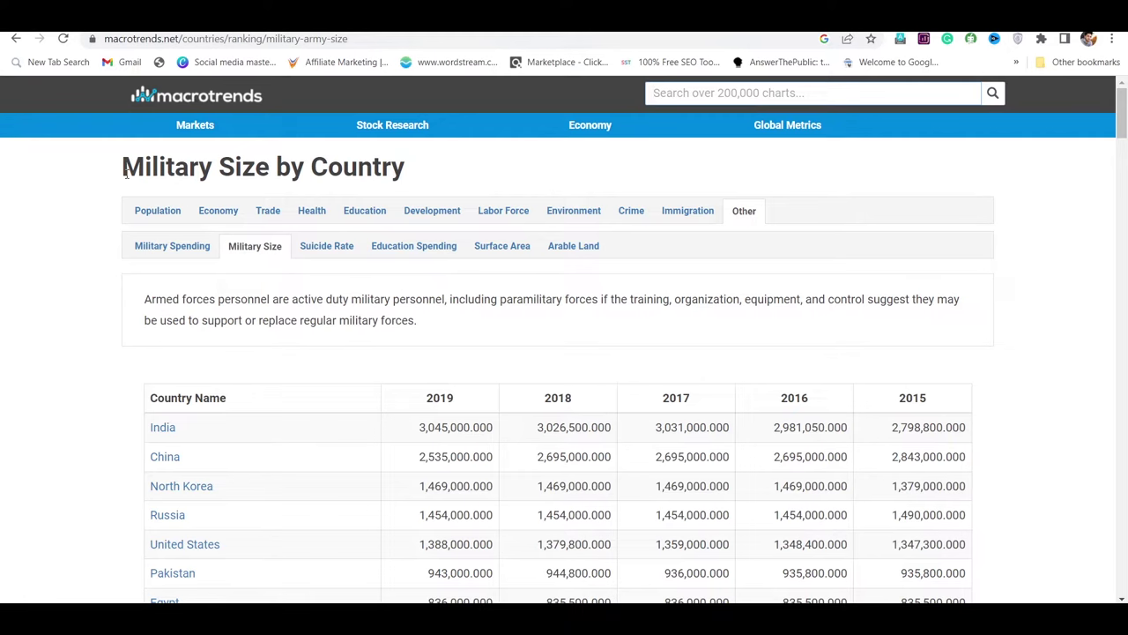
pyautogui.moveTo(124, 174); pyautogui.dragTo(379, 173)
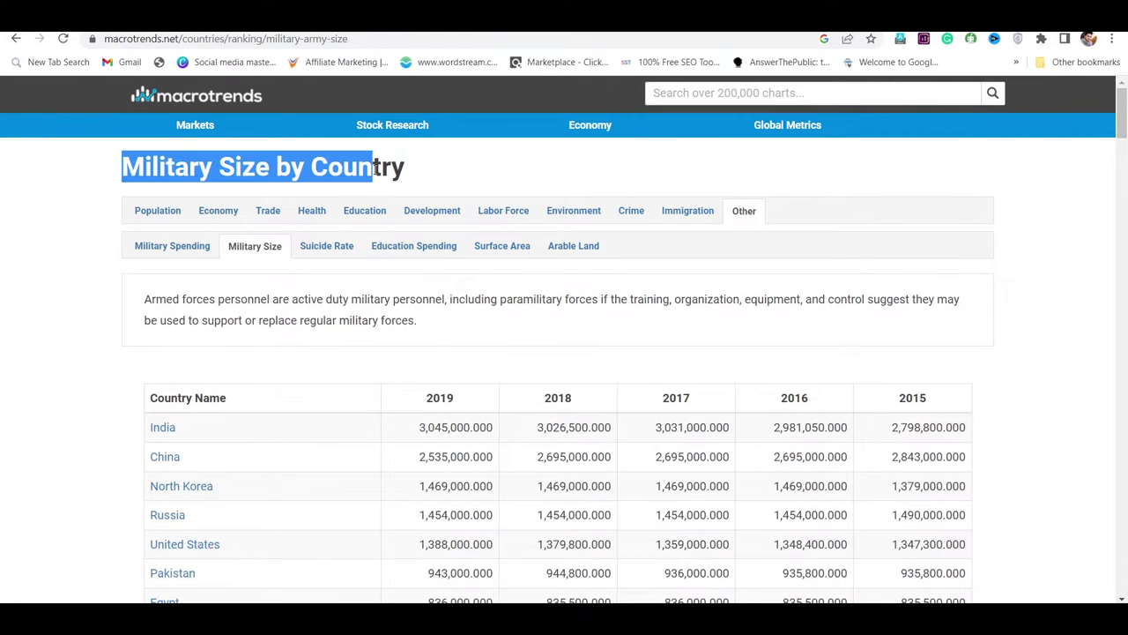
pyautogui.click(424, 179)
pyautogui.scroll(-3, 423, 314)
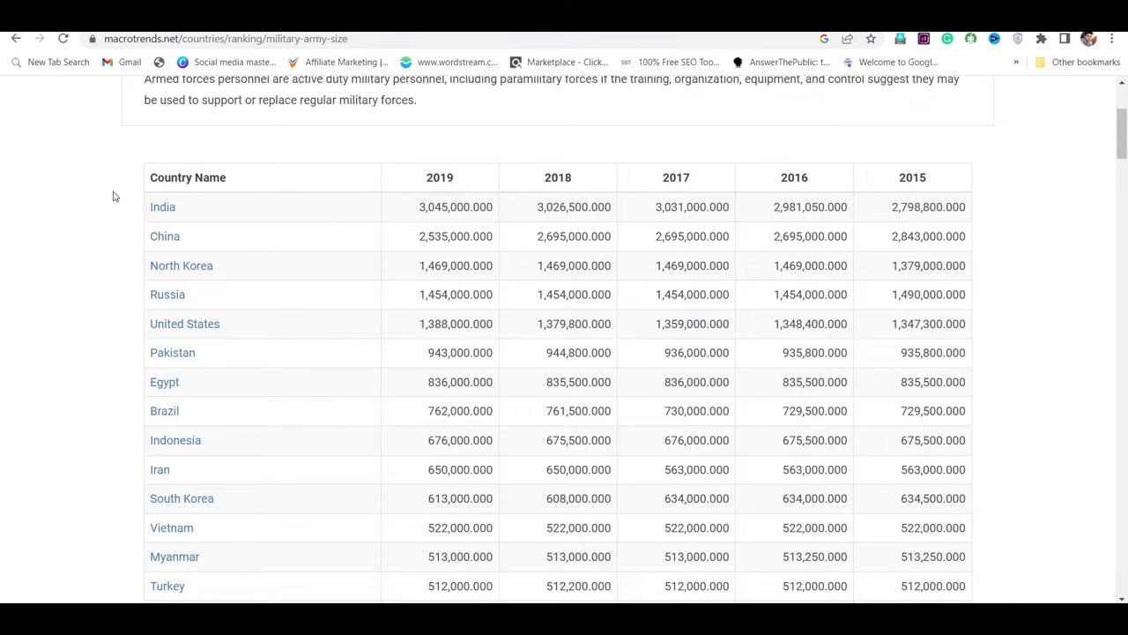
pyautogui.scroll(-3, 605, 365)
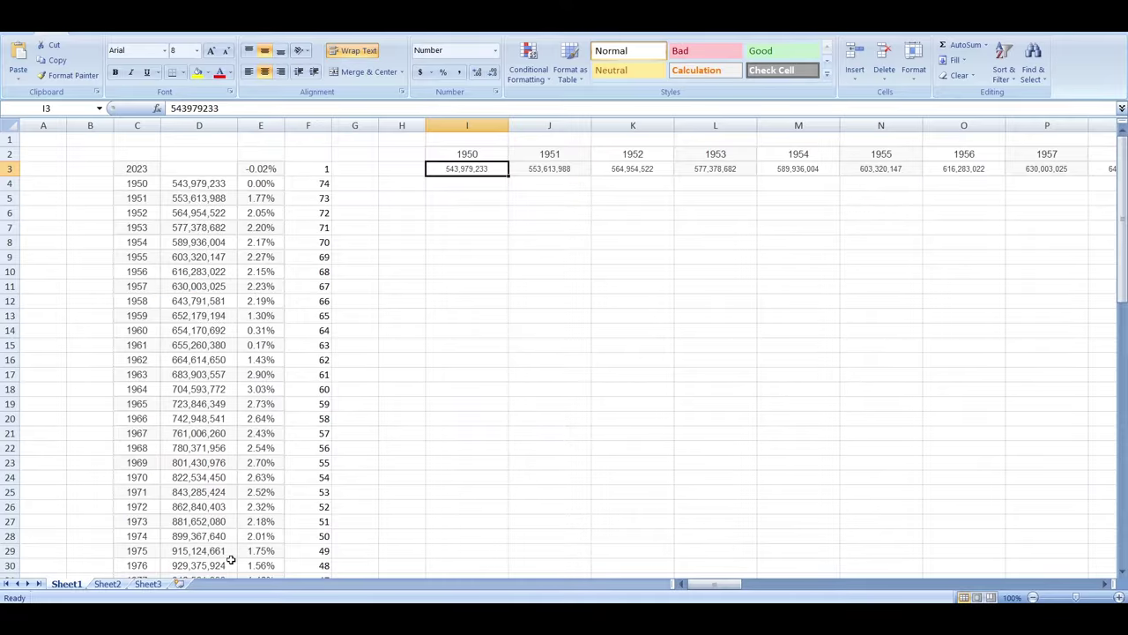
# - Open Sheet2 of the Excel workbook and copy the military size table A2:AO24
pyautogui.click(110, 585)
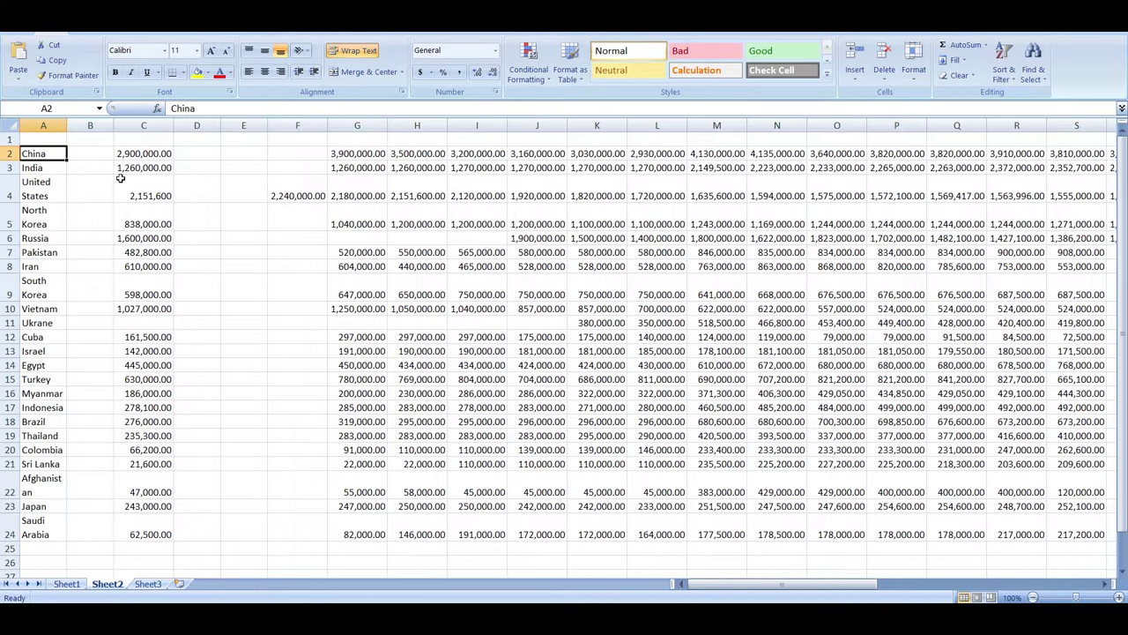
pyautogui.scroll(-2, 214, 283)
pyautogui.scroll(2, 214, 283)
pyautogui.moveTo(714, 589); pyautogui.dragTo(936, 589)
pyautogui.keyDown('shift'); pyautogui.click(1075, 536); pyautogui.keyUp('shift')
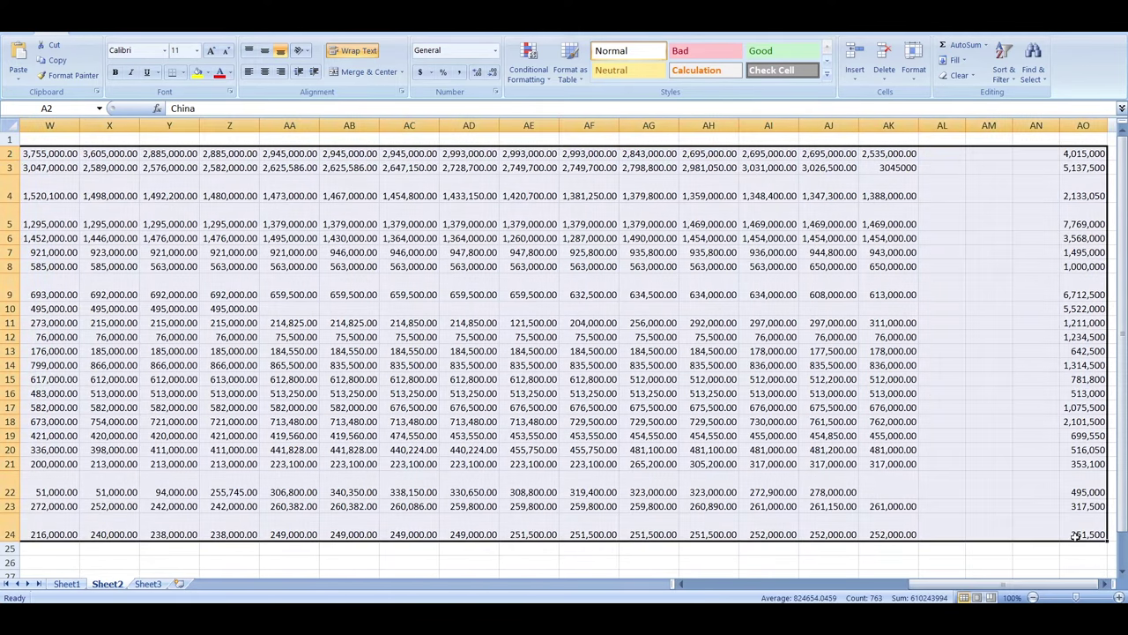
pyautogui.hotkey('ctrl', 'c')
# - Switch to the Flourish bar chart race in the browser and clear all the sample data from its data sheet
pyautogui.hotkey('alt', 'Tab')
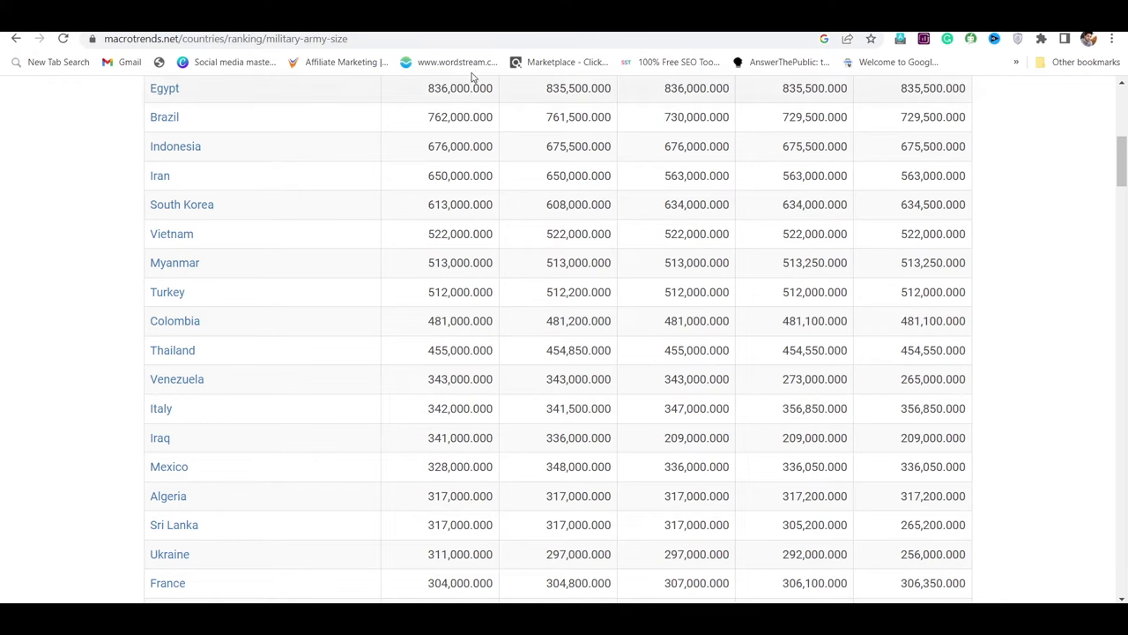
pyautogui.hotkey('ctrl', 'Tab')
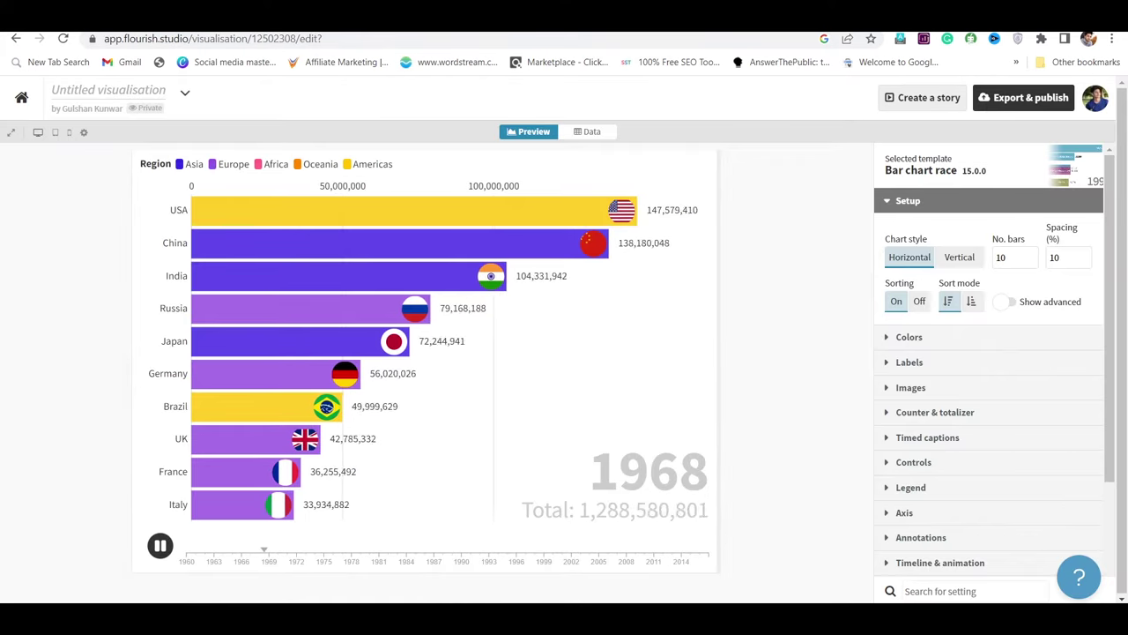
pyautogui.click(592, 132)
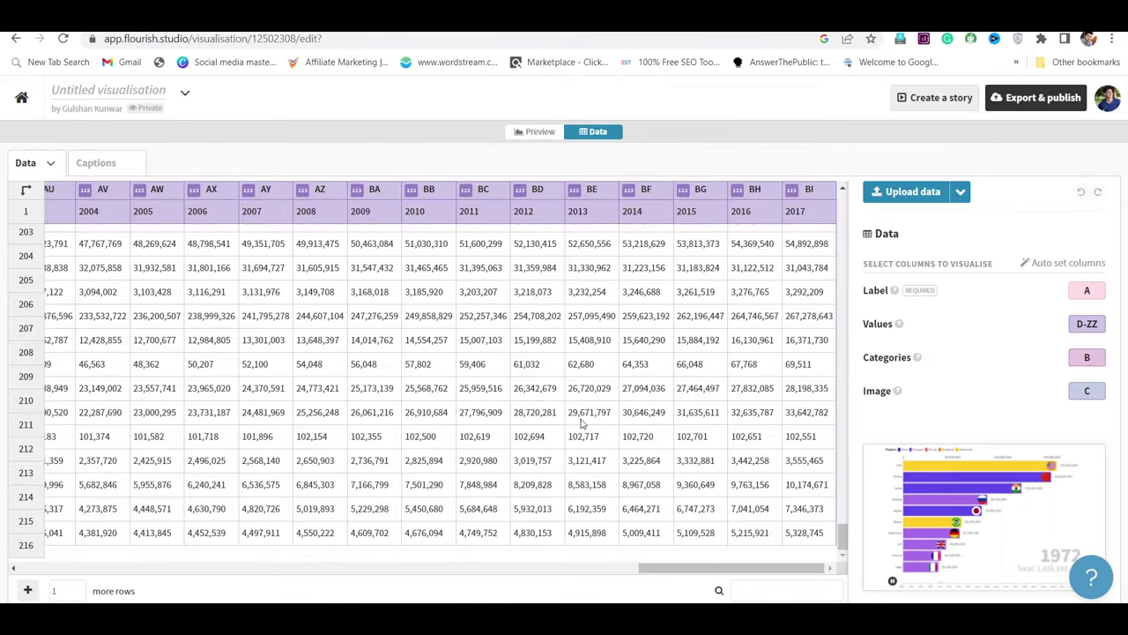
pyautogui.hotkey('ctrl', 'a')
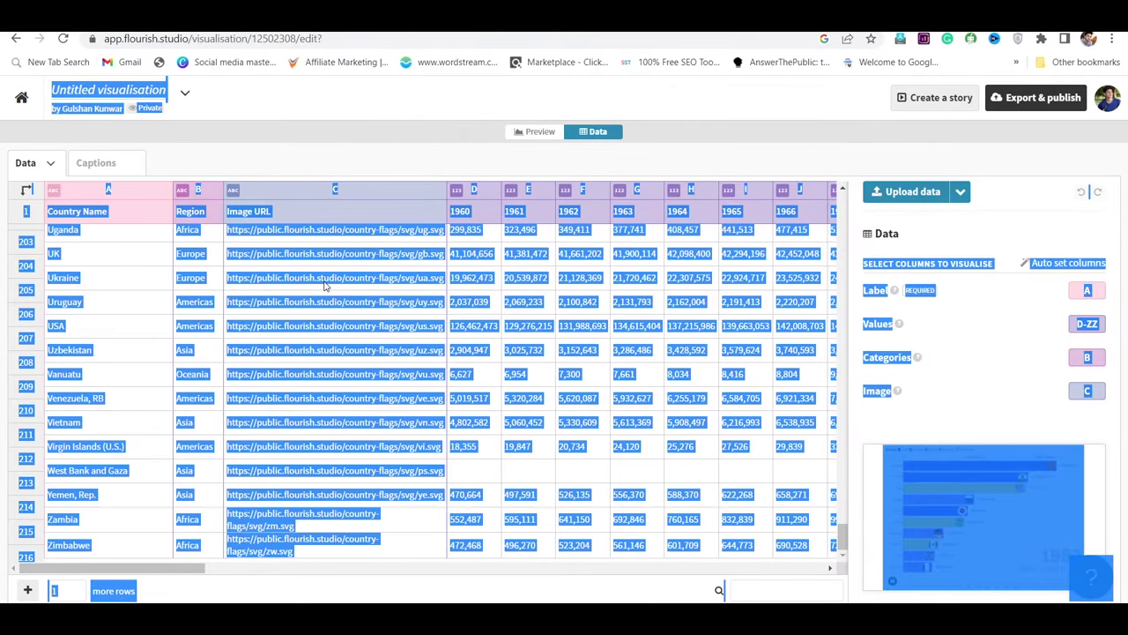
pyautogui.press('Delete')
pyautogui.scroll(10, 103, 307)
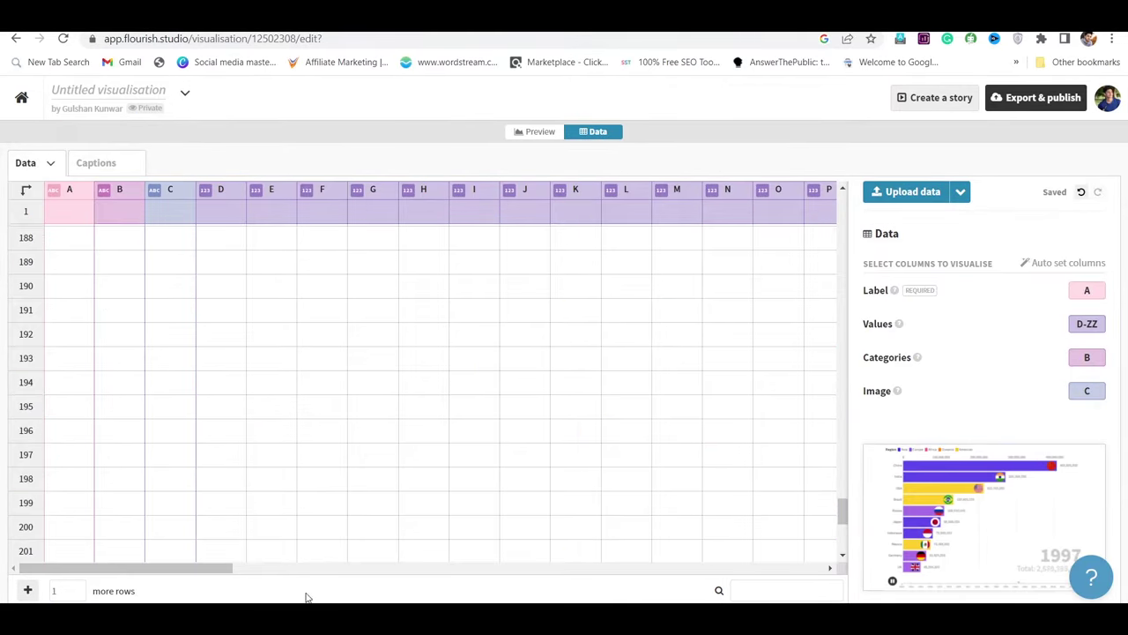
pyautogui.scroll(20, 194, 387)
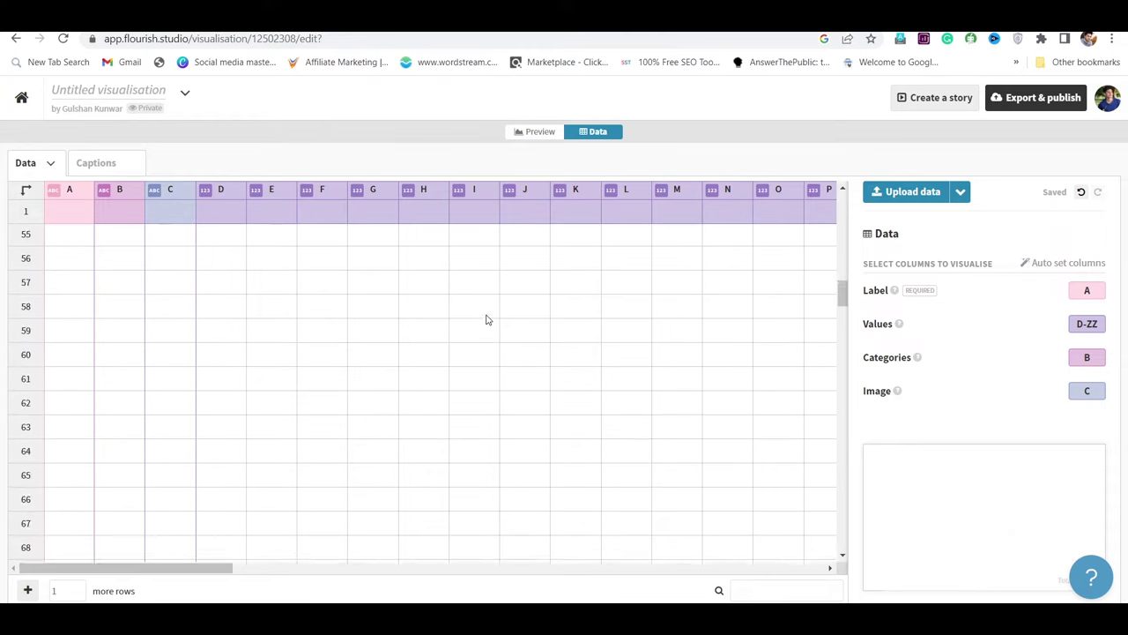
pyautogui.scroll(5, 485, 319)
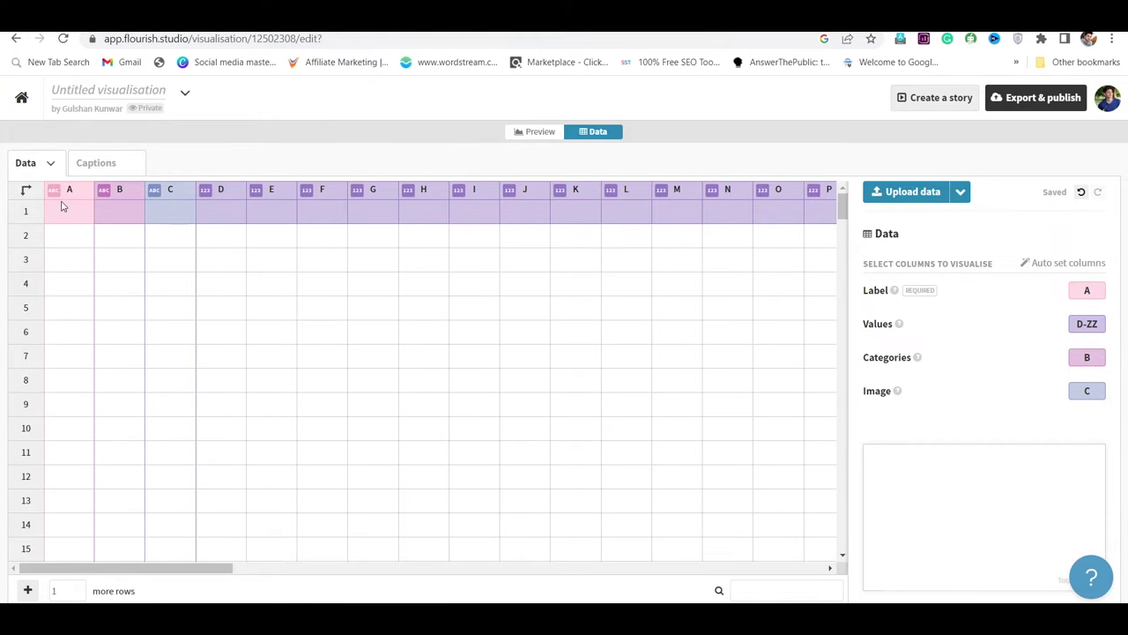
# - Paste the copied year headers and military size values into the empty data sheet starting at C1
pyautogui.click(76, 236)
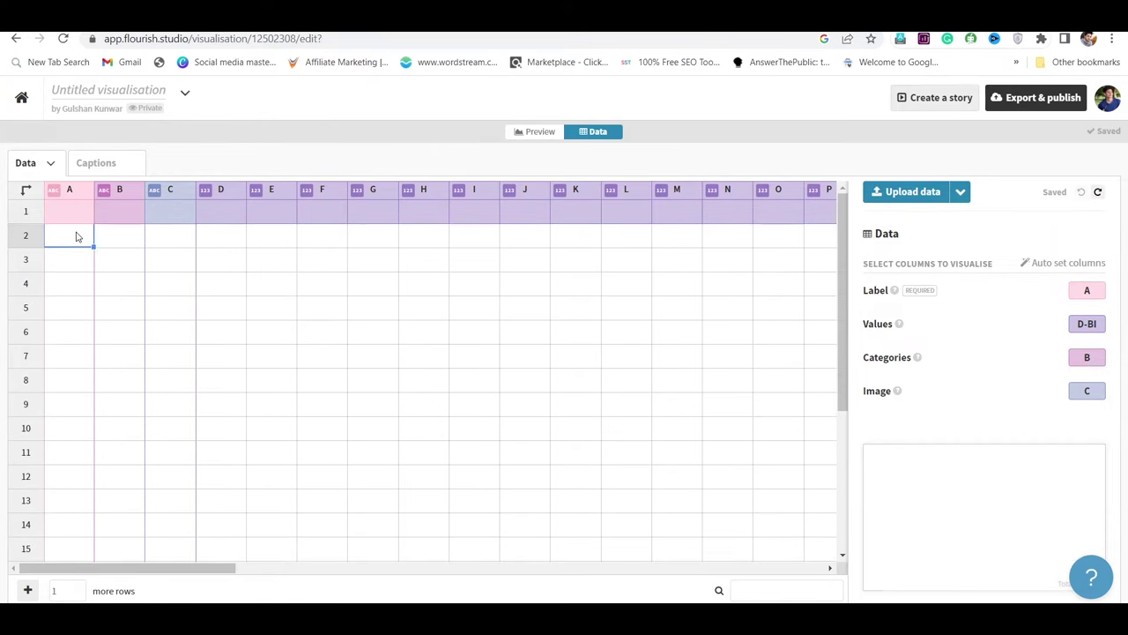
pyautogui.click(161, 216)
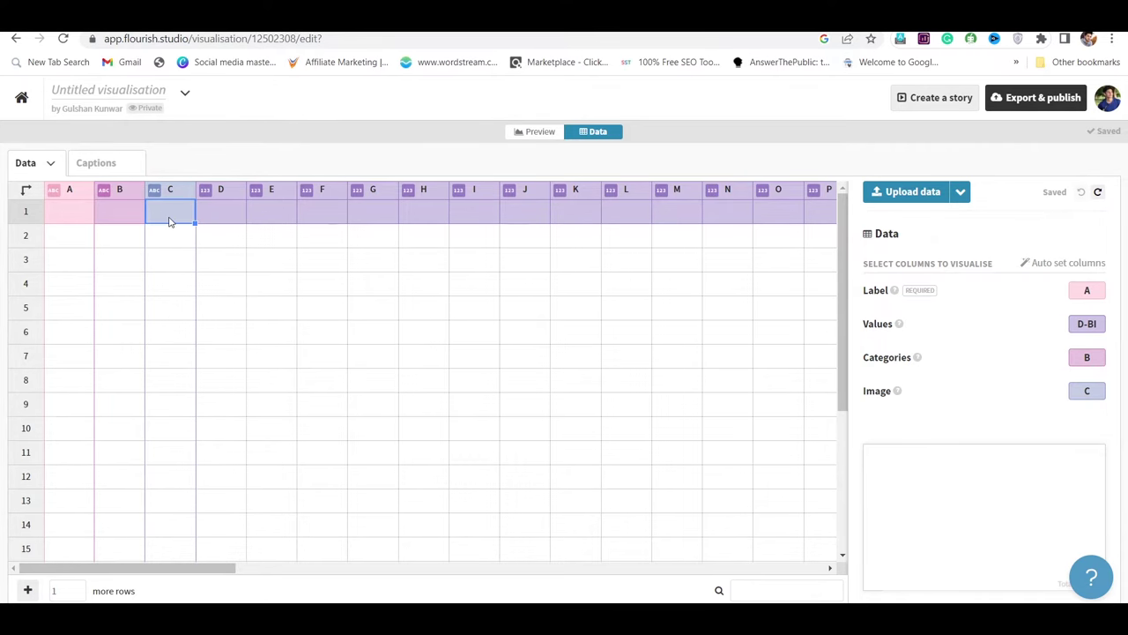
pyautogui.hotkey('ctrl', 'v')
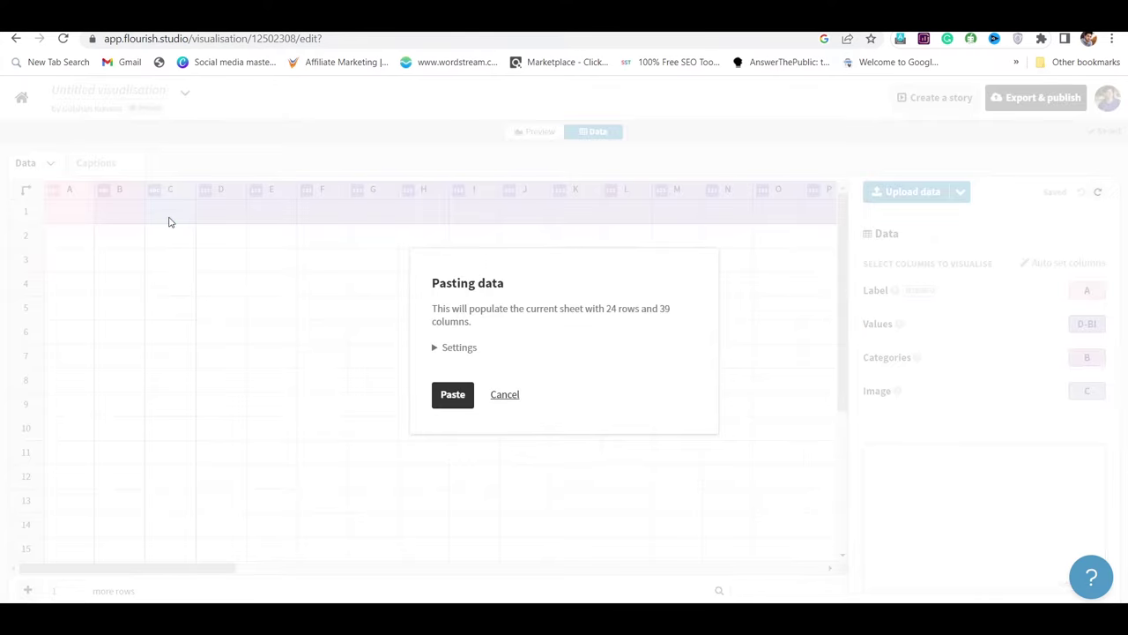
pyautogui.click(454, 394)
# - Enter the column headers Country in A1 and Image in B1
pyautogui.click(77, 218)
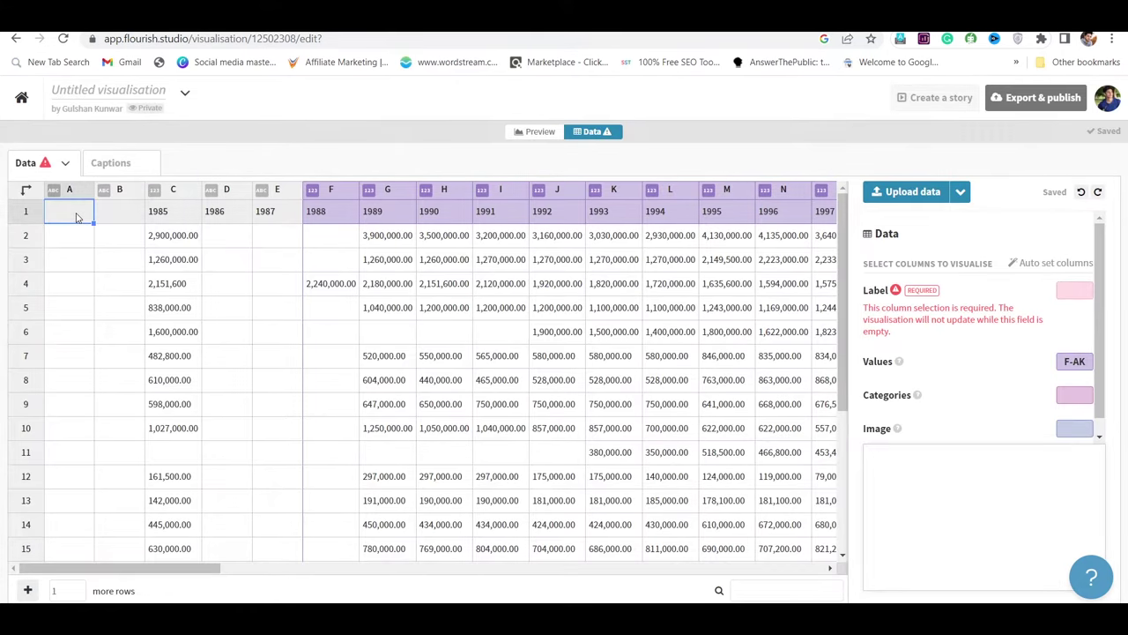
pyautogui.write('Country')
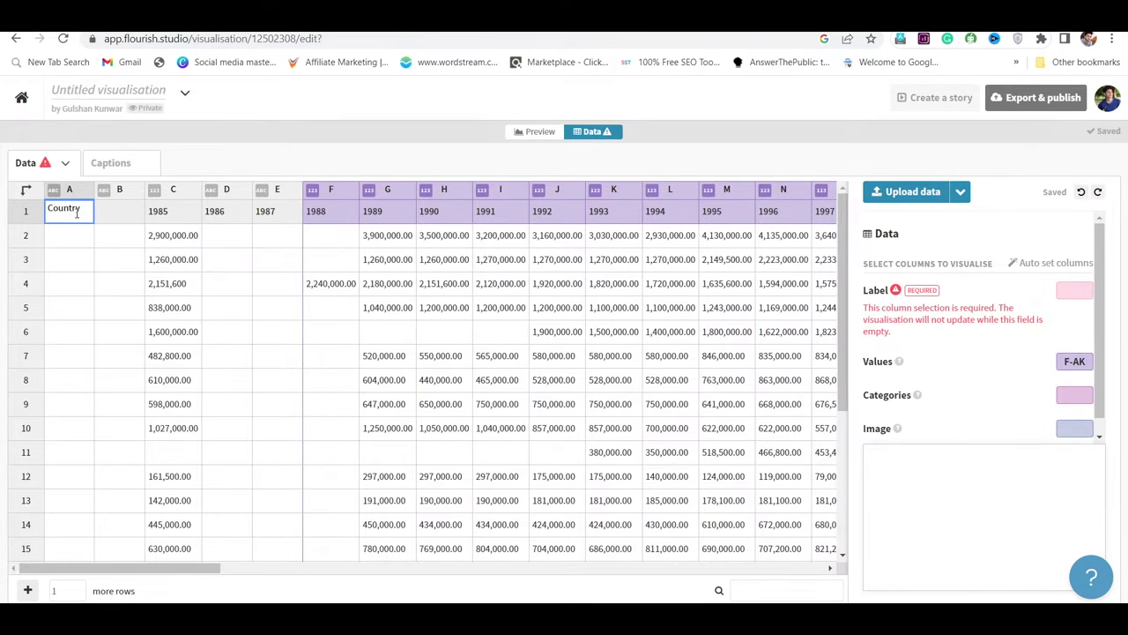
pyautogui.click(112, 214)
pyautogui.write('Imag')
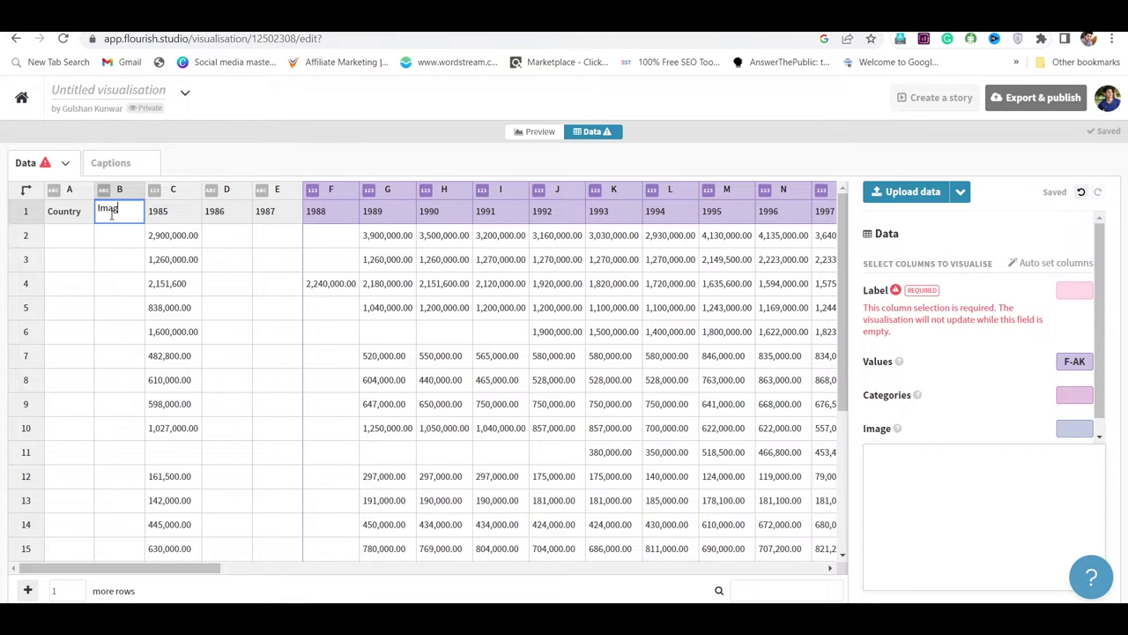
pyautogui.write('e')
# - Select A2 under the Country header and switch to Sheet2 in Excel for the list of country names
pyautogui.click(52, 234)
pyautogui.hotkey('alt', 'Tab')
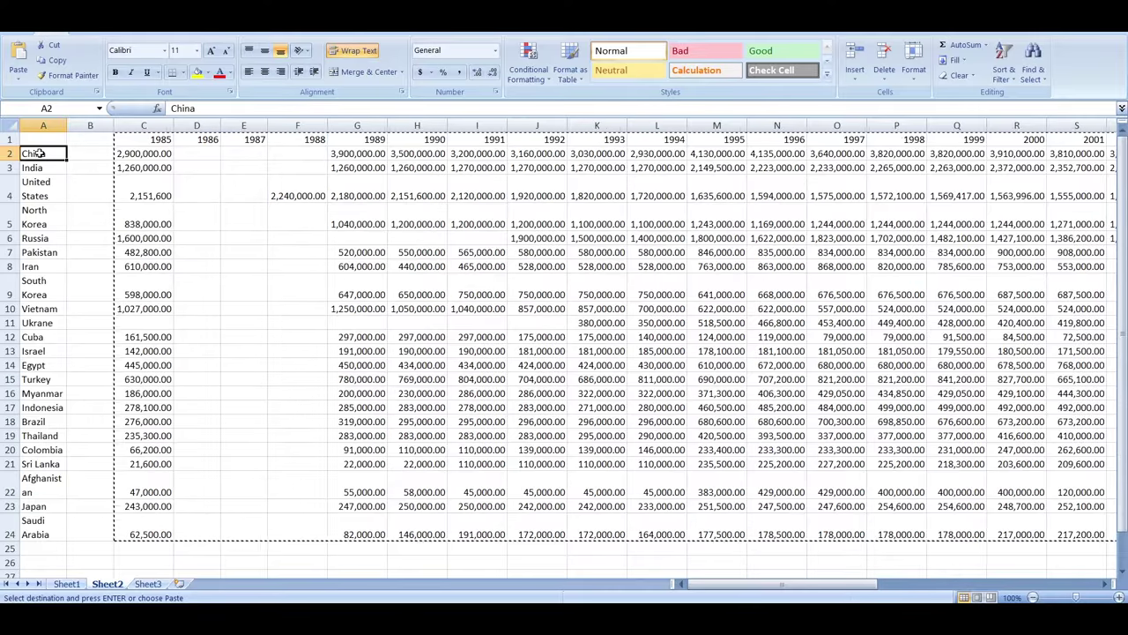